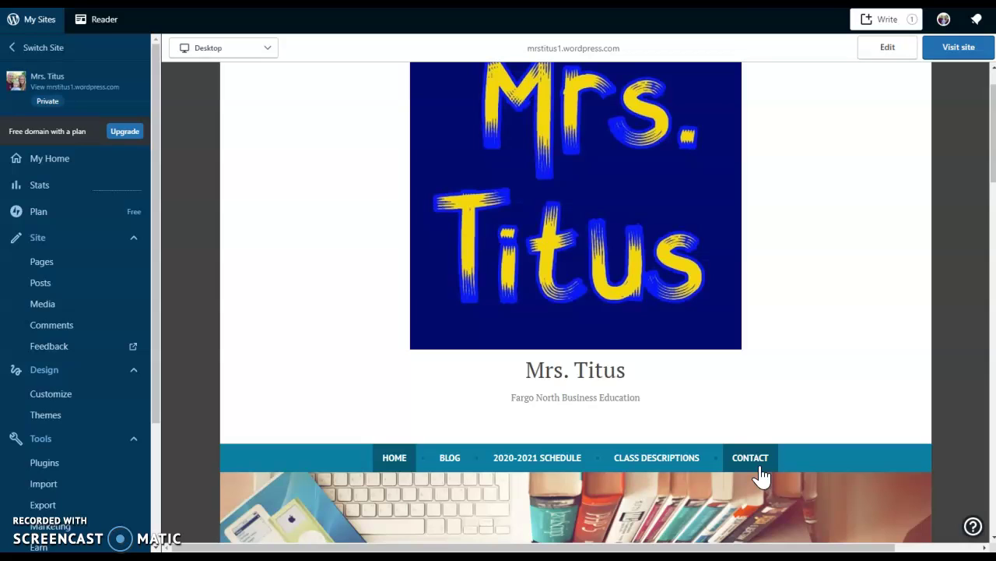
pyautogui.click(487, 304)
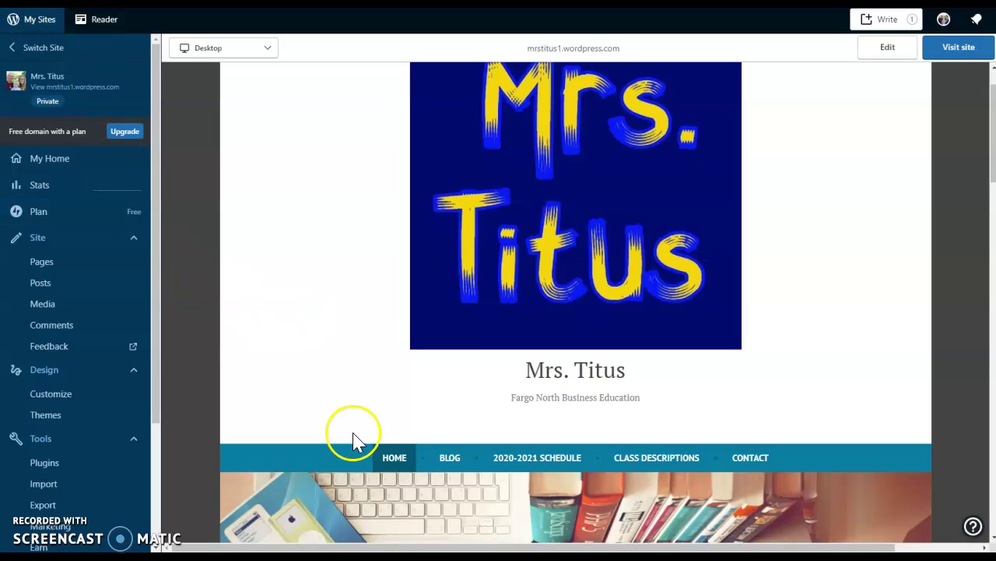
pyautogui.click(460, 466)
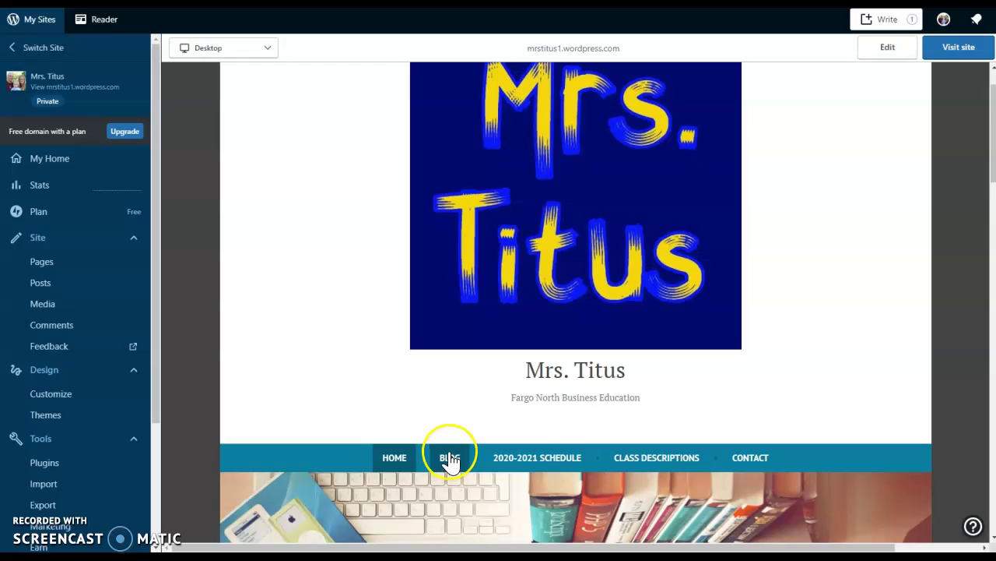
pyautogui.click(464, 456)
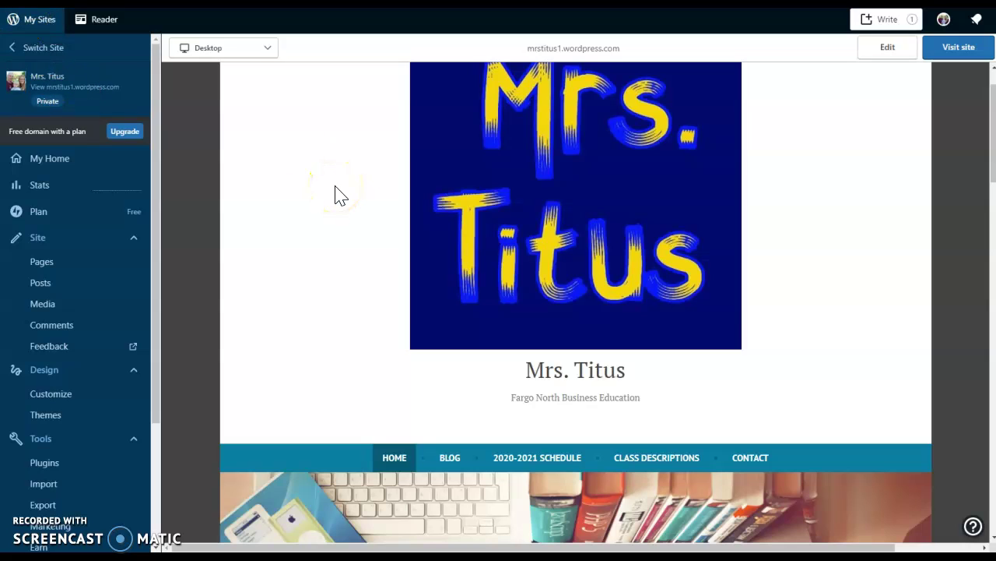
# Open the site customizer and review the Site Identity settings for the logo, title and tagline
pyautogui.click(83, 397)
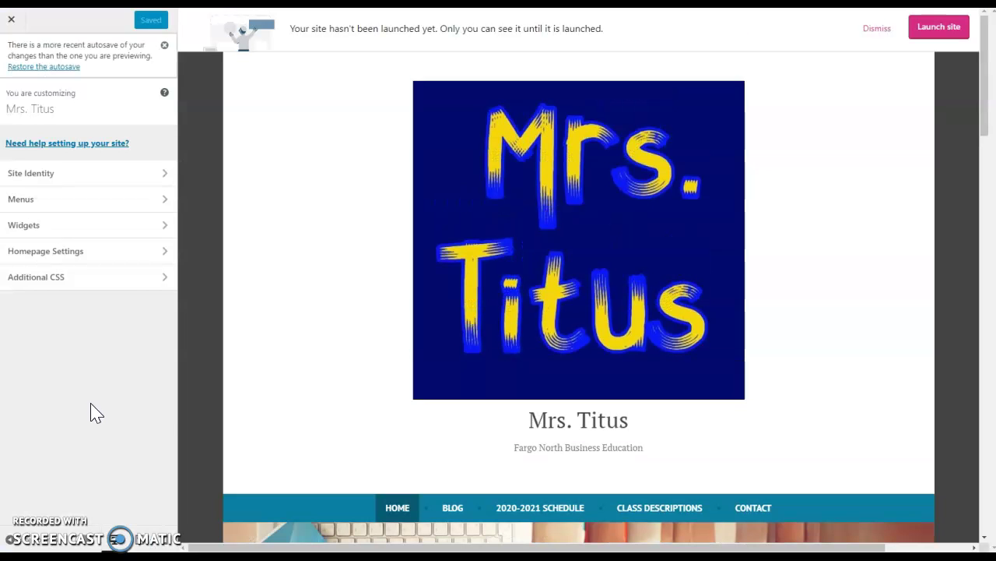
pyautogui.click(164, 174)
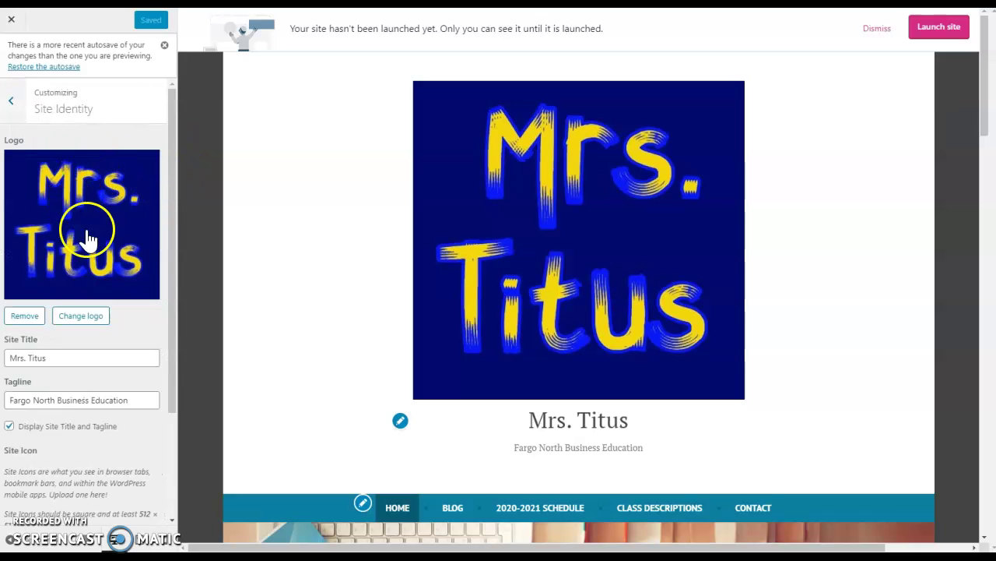
pyautogui.scroll(-3, 160, 366)
pyautogui.scroll(3, 155, 367)
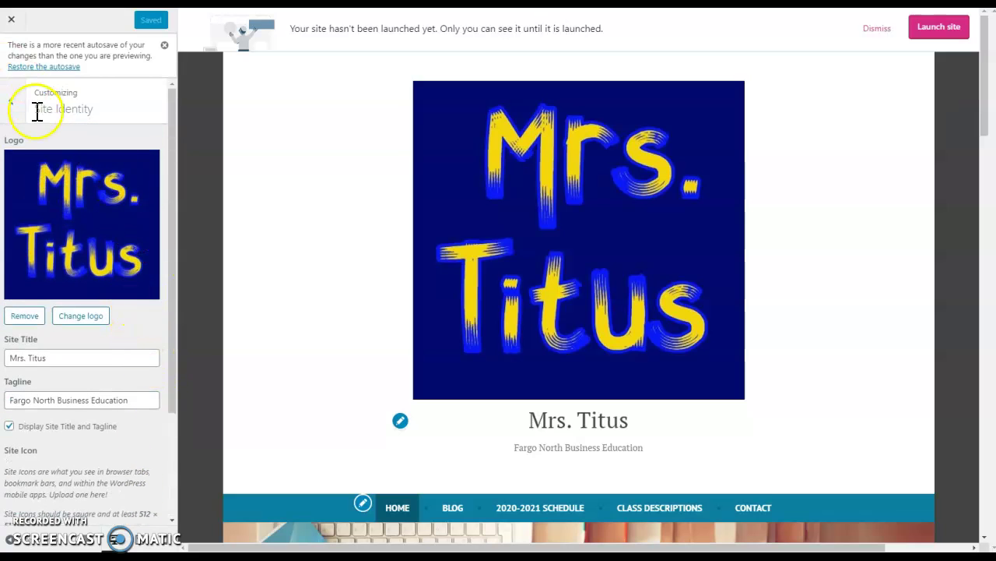
pyautogui.click(13, 103)
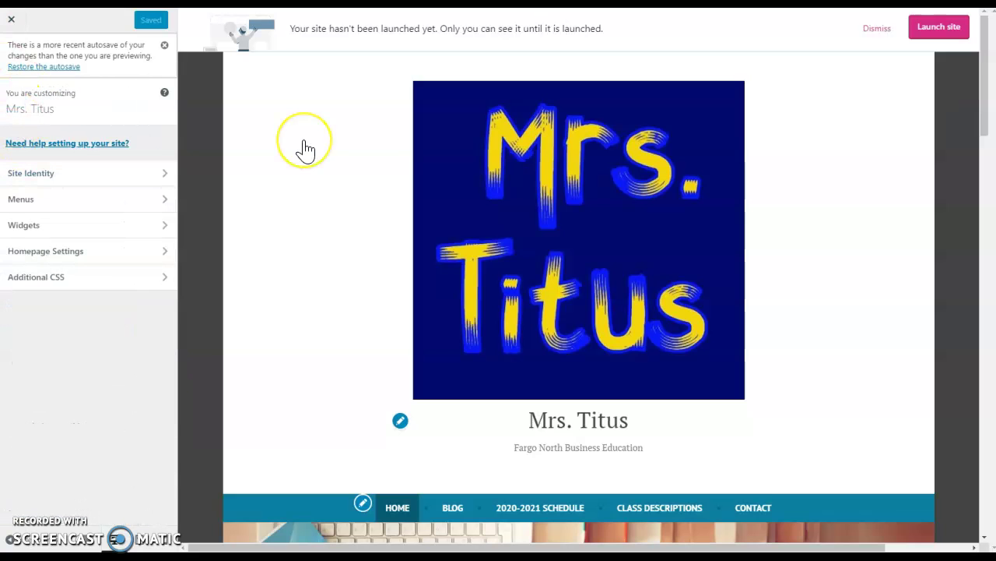
# Open the Primary menu's settings and examine the Contact item's options, including the one for removing it
pyautogui.click(160, 205)
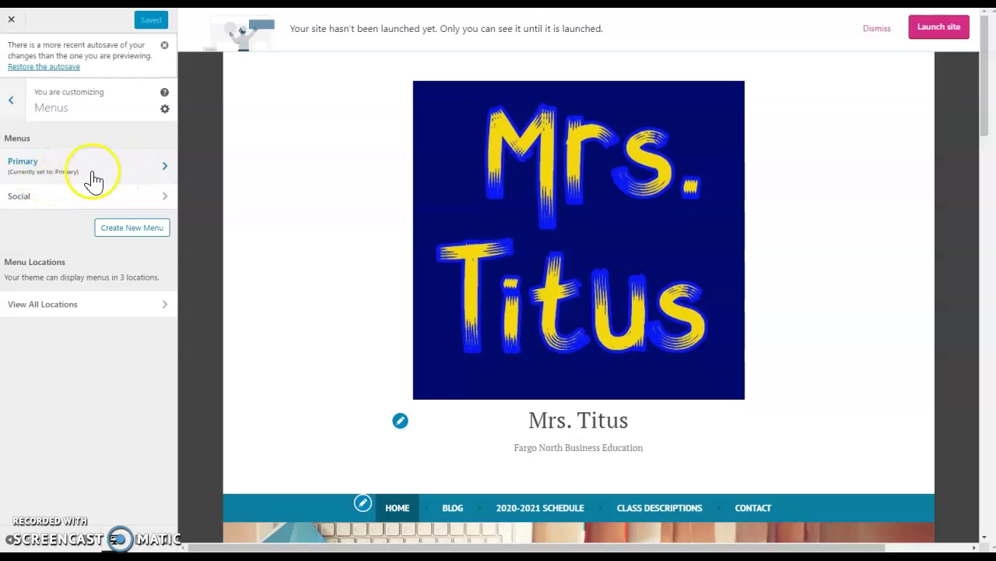
pyautogui.click(166, 171)
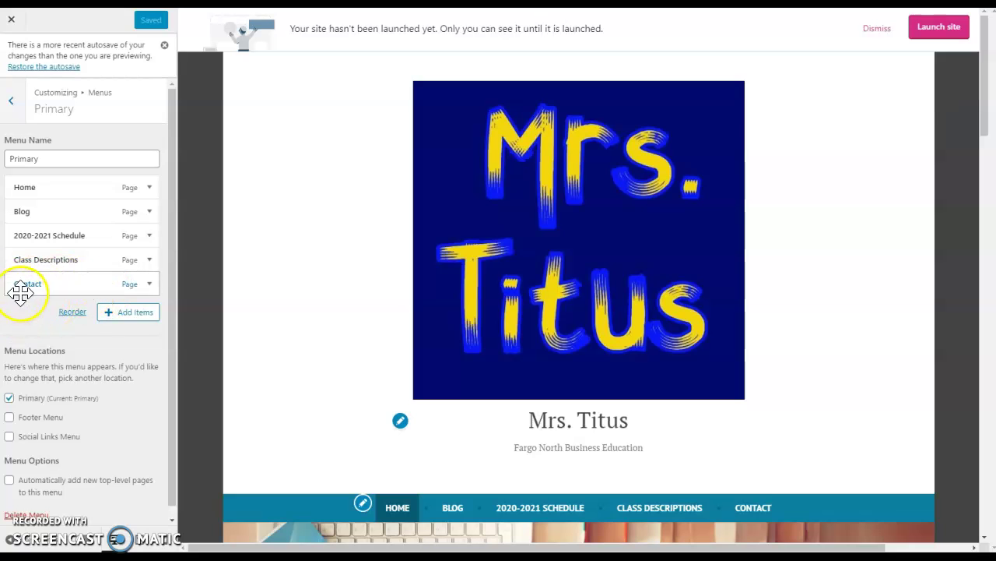
pyautogui.click(149, 284)
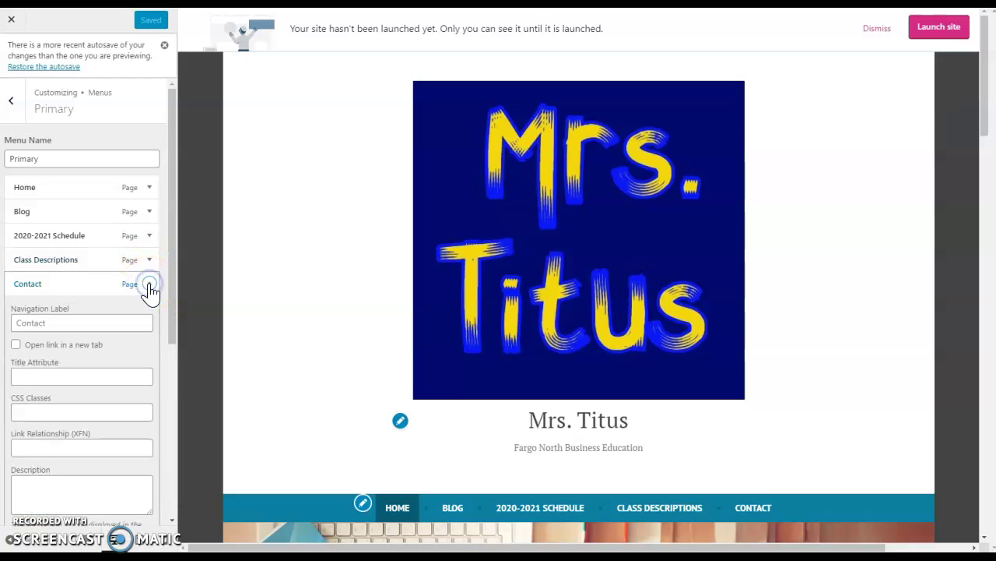
pyautogui.scroll(-4, 150, 292)
pyautogui.click(24, 274)
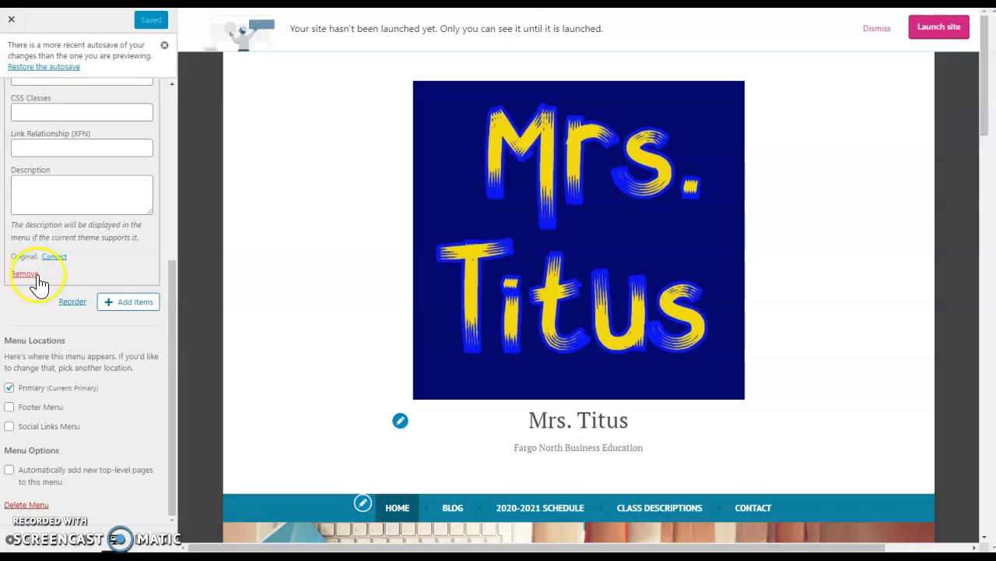
pyautogui.scroll(4, 37, 285)
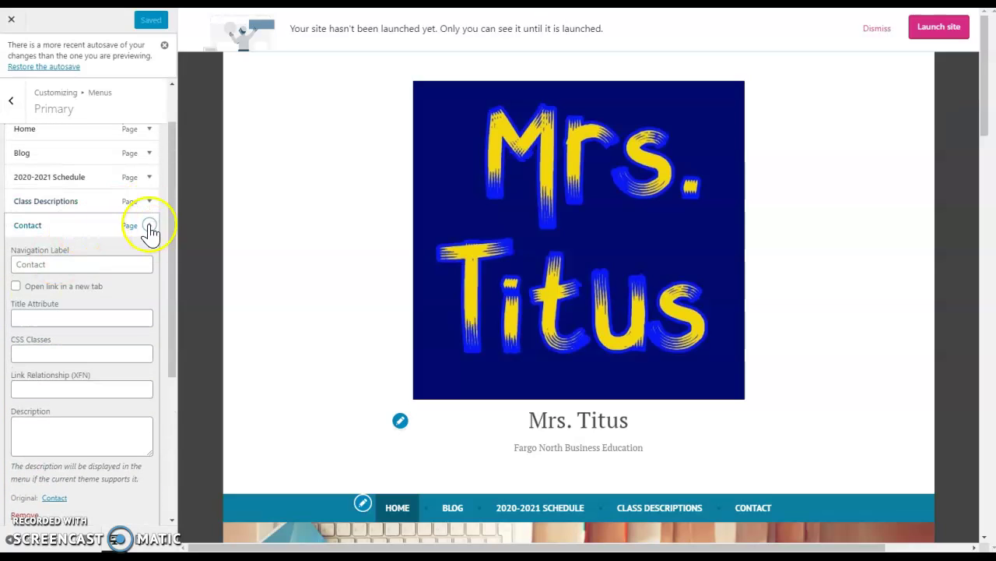
pyautogui.click(150, 228)
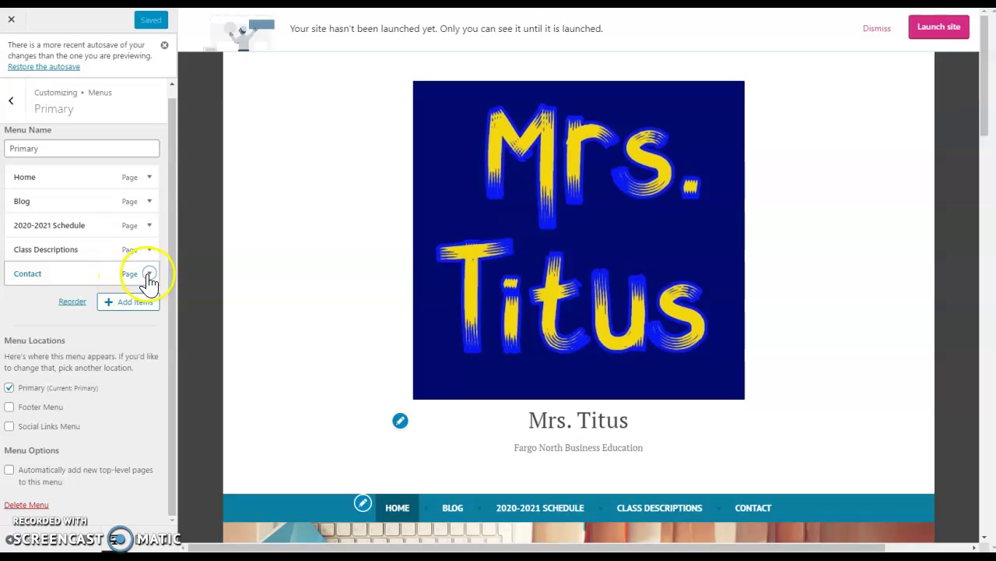
pyautogui.click(148, 274)
pyautogui.scroll(-3, 122, 363)
pyautogui.scroll(2, 54, 308)
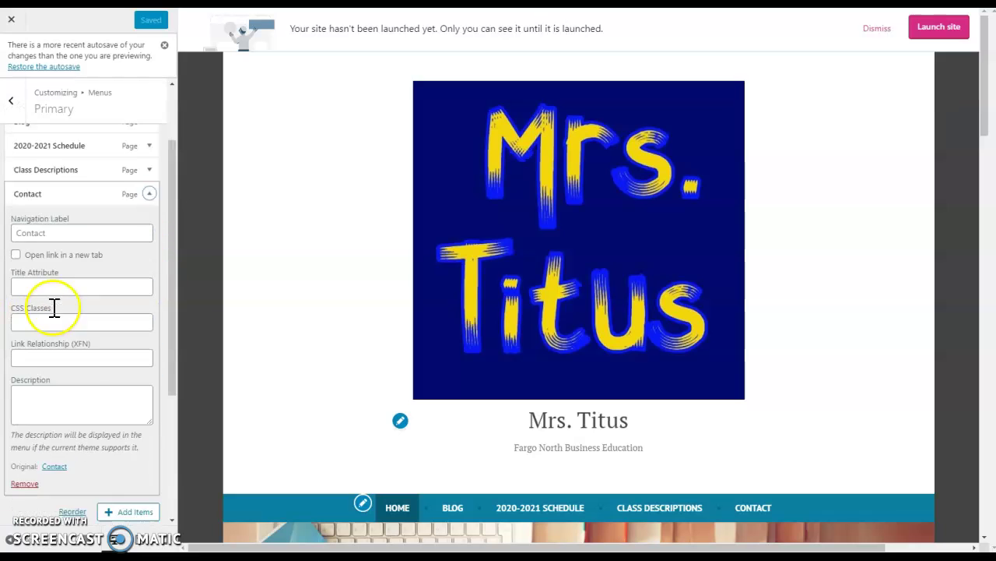
pyautogui.scroll(3, 55, 308)
pyautogui.click(149, 283)
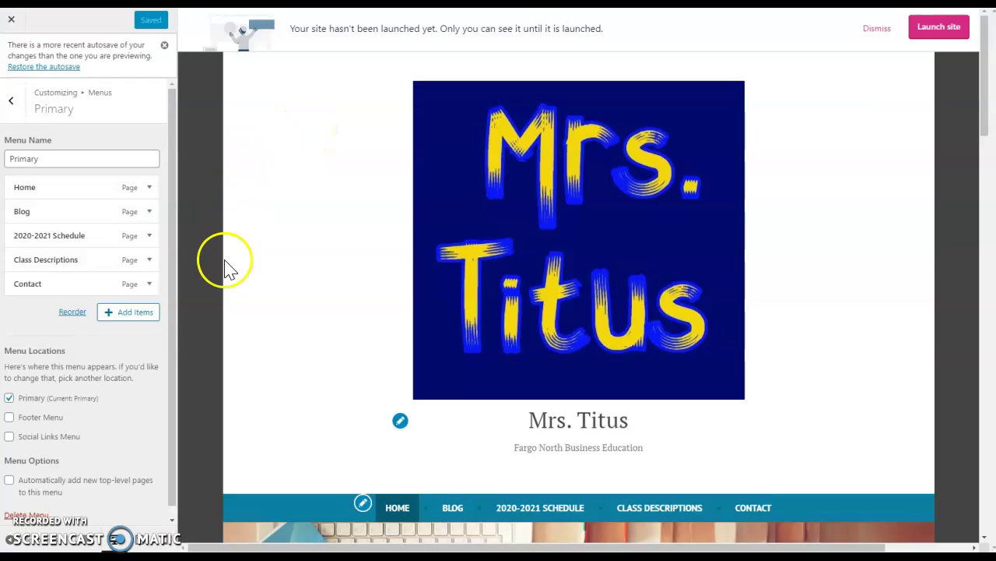
# Add the existing Portfolio page to the Primary menu and save the changes
pyautogui.click(133, 311)
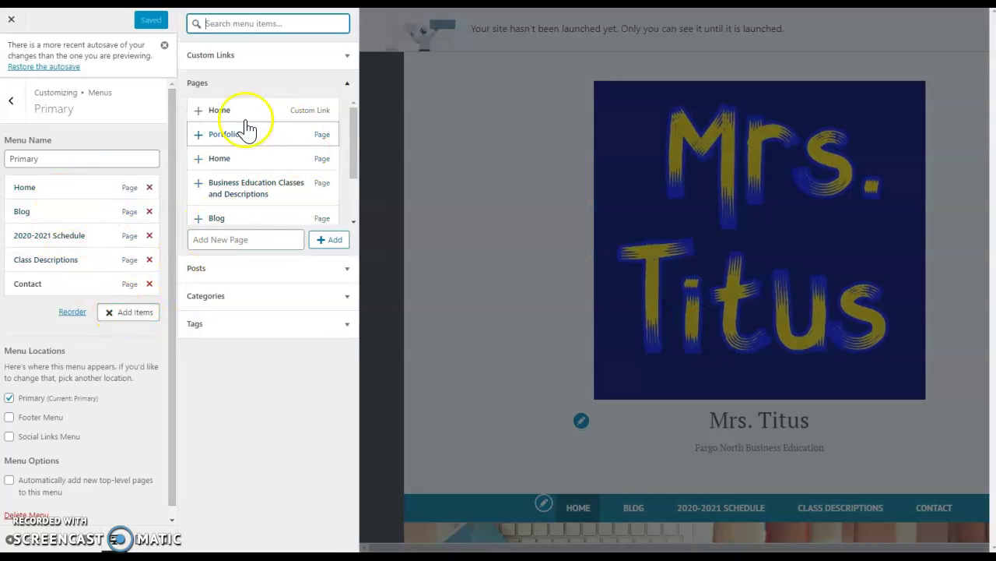
pyautogui.scroll(-3, 225, 152)
pyautogui.scroll(3, 221, 156)
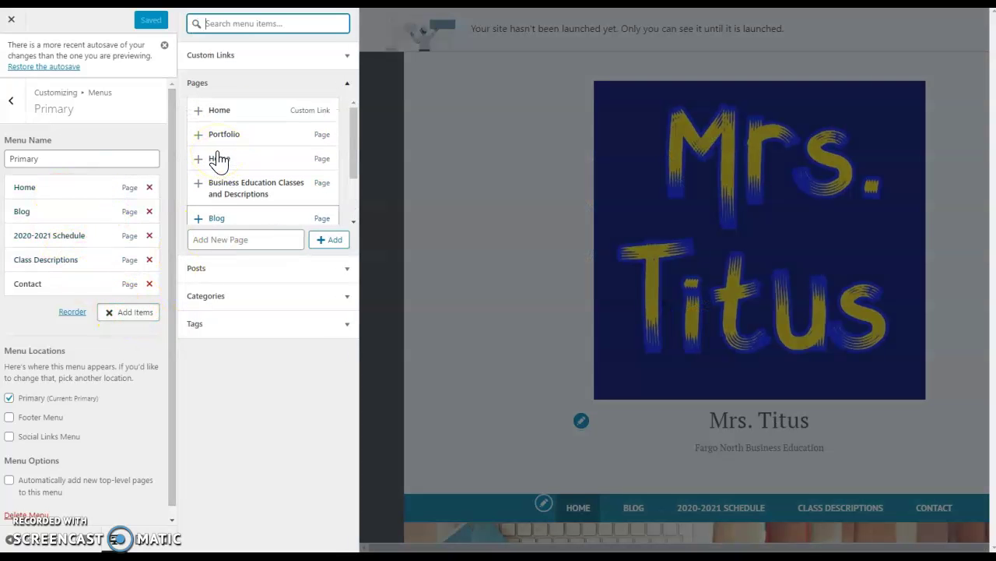
pyautogui.click(201, 142)
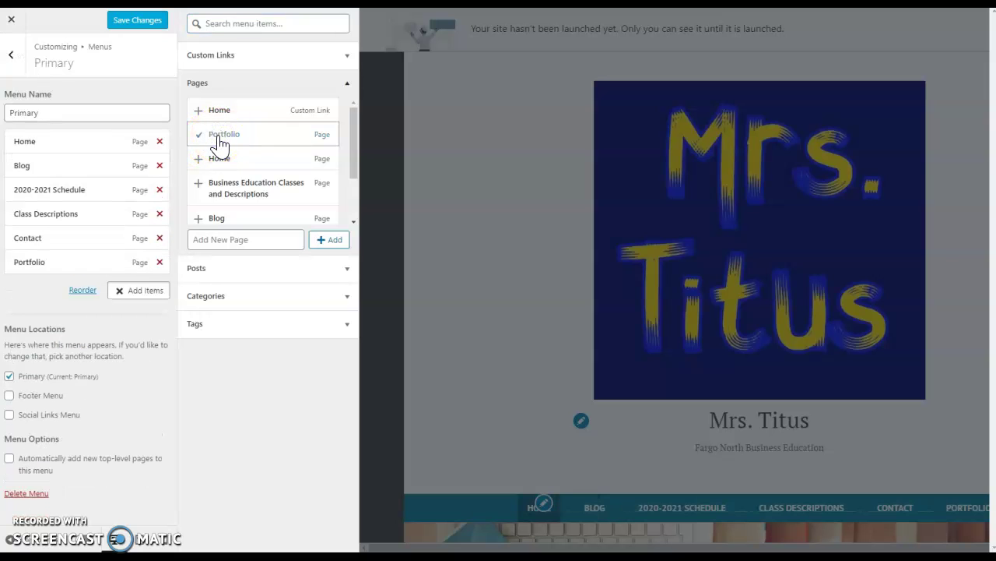
pyautogui.moveTo(59, 263)
pyautogui.mouseDown()
pyautogui.moveTo(60, 171)
pyautogui.moveTo(63, 267)
pyautogui.mouseUp()
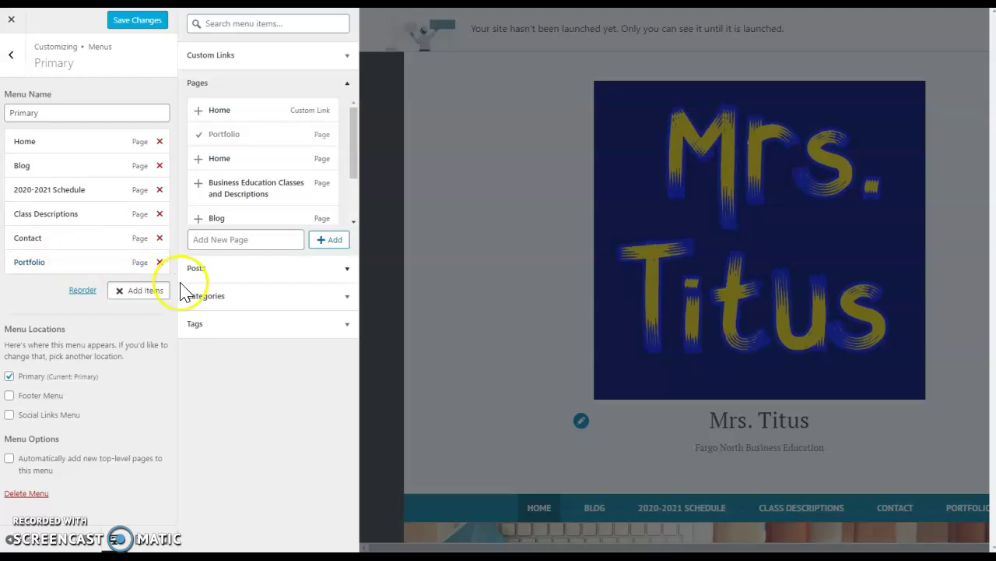
pyautogui.moveTo(116, 189); pyautogui.dragTo(47, 195)
pyautogui.click(148, 21)
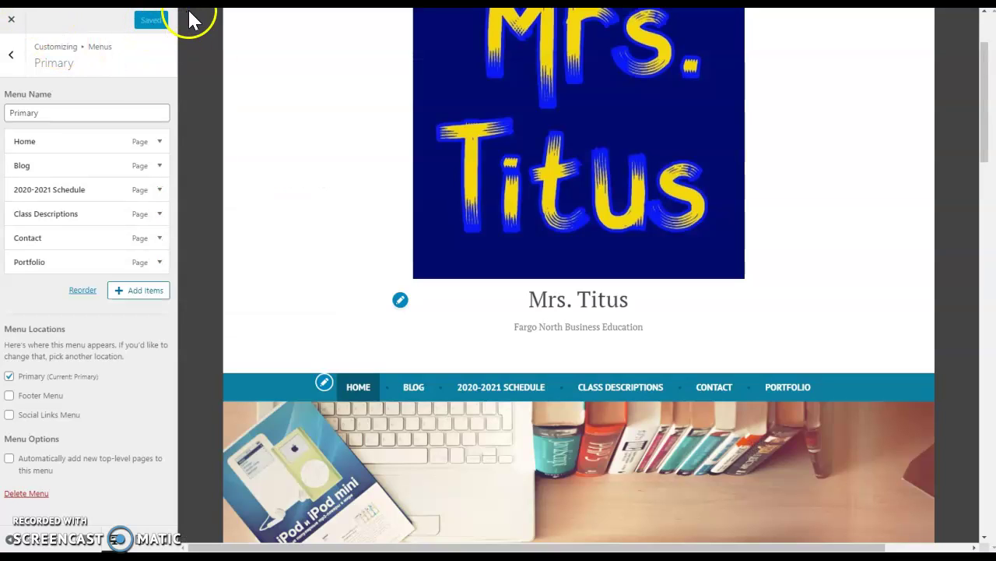
# Check the Portfolio entry in the site preview, return to the list of menus and open the Social menu
pyautogui.click(786, 386)
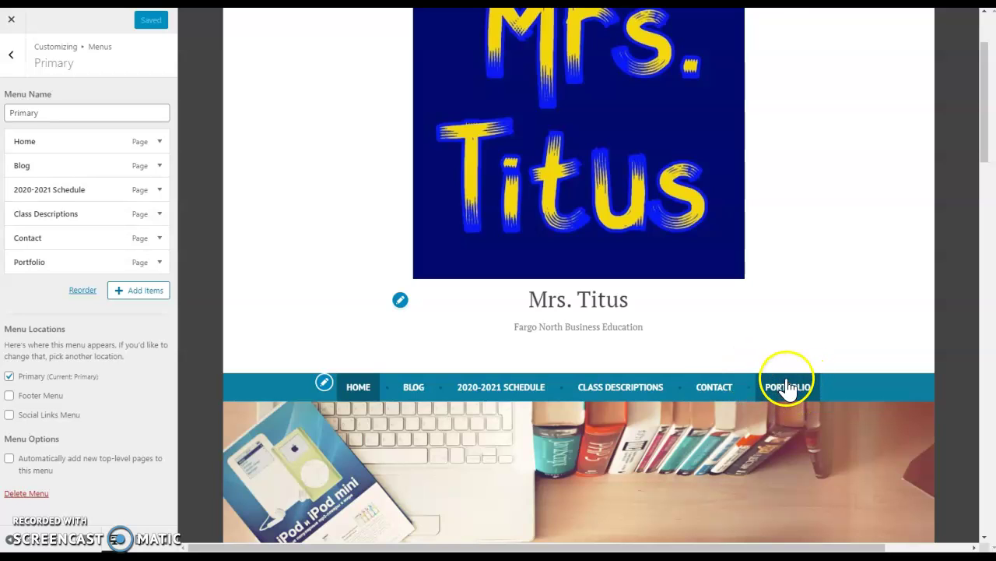
pyautogui.click(55, 65)
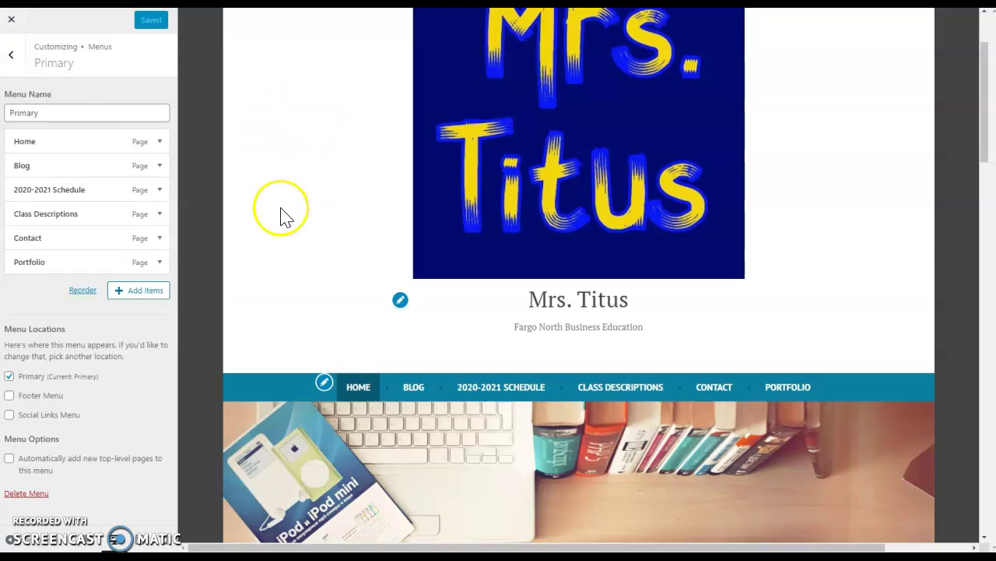
pyautogui.click(11, 56)
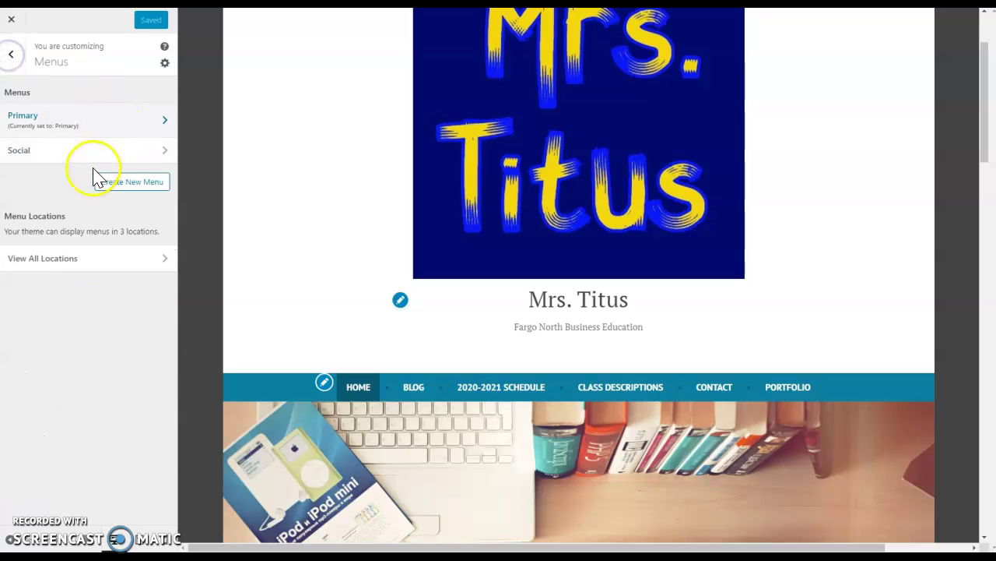
pyautogui.click(163, 149)
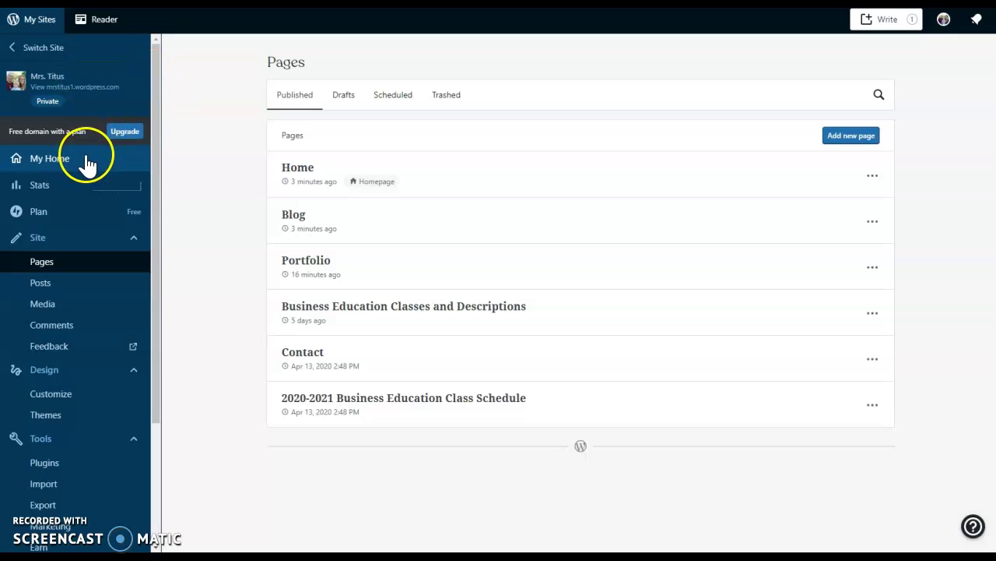
# View the site from the dashboard, open its home page in the editor and preview the page
pyautogui.click(100, 87)
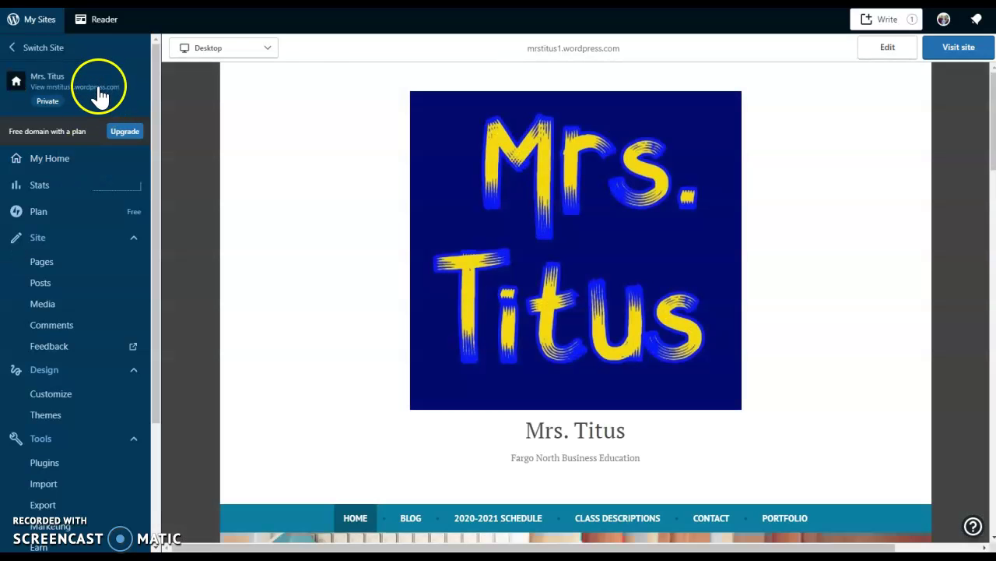
pyautogui.click(895, 50)
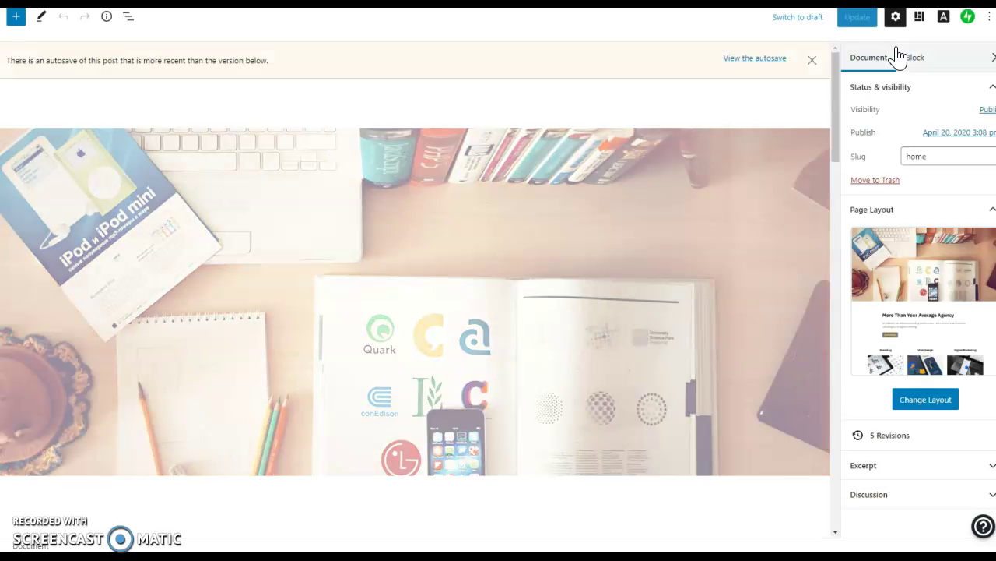
pyautogui.click(817, 26)
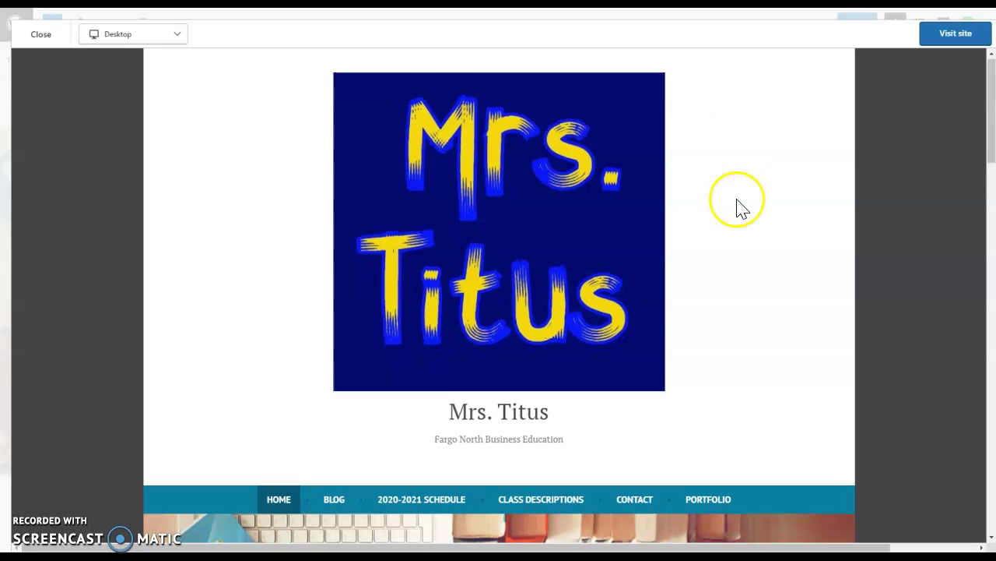
# Look over the home page preview and its device view options, keeping the Desktop view
pyautogui.scroll(-2, 736, 207)
pyautogui.click(179, 37)
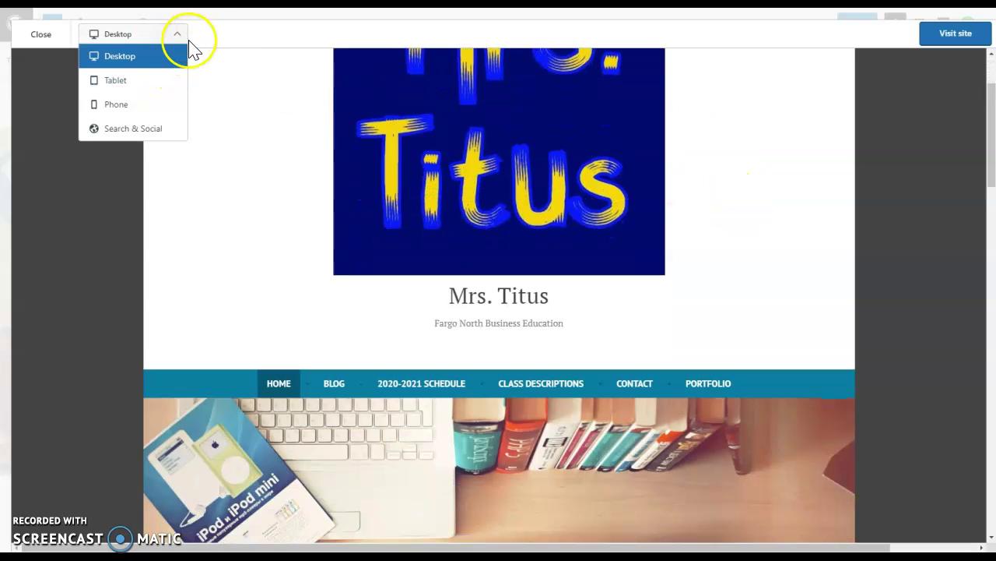
pyautogui.click(211, 42)
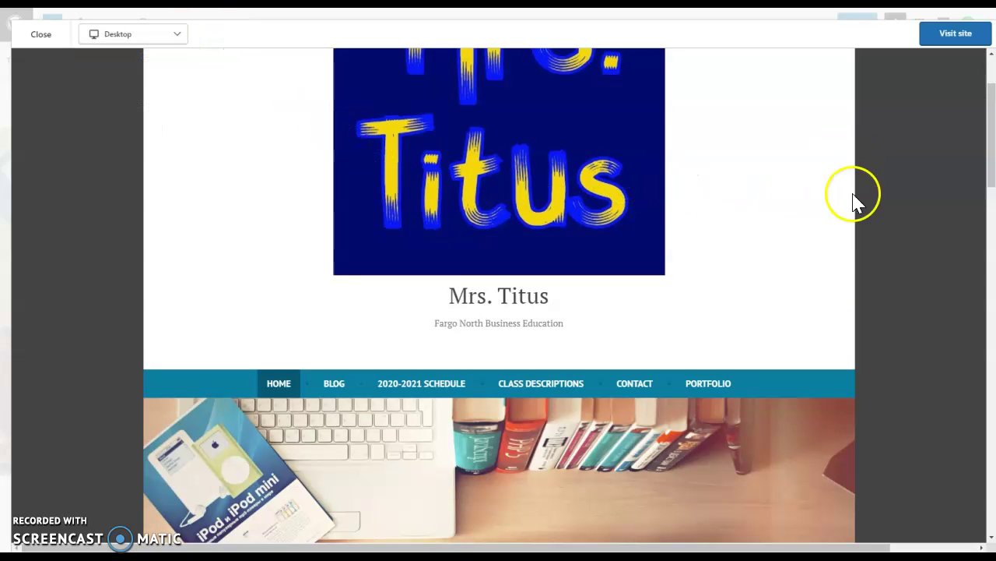
pyautogui.scroll(-3, 841, 257)
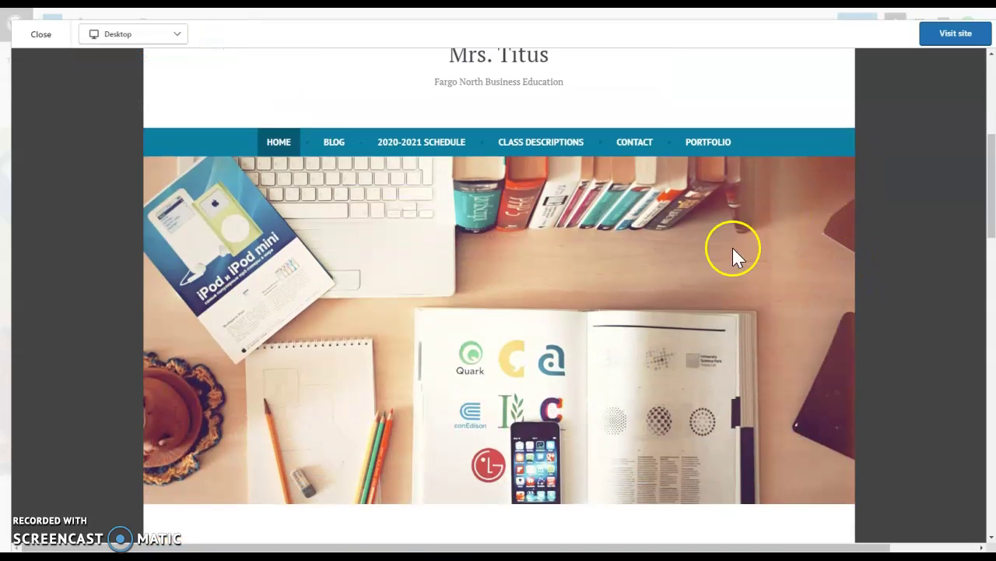
# Browse the Blog page and the 2020-2021 Schedule page in the site preview
pyautogui.click(333, 151)
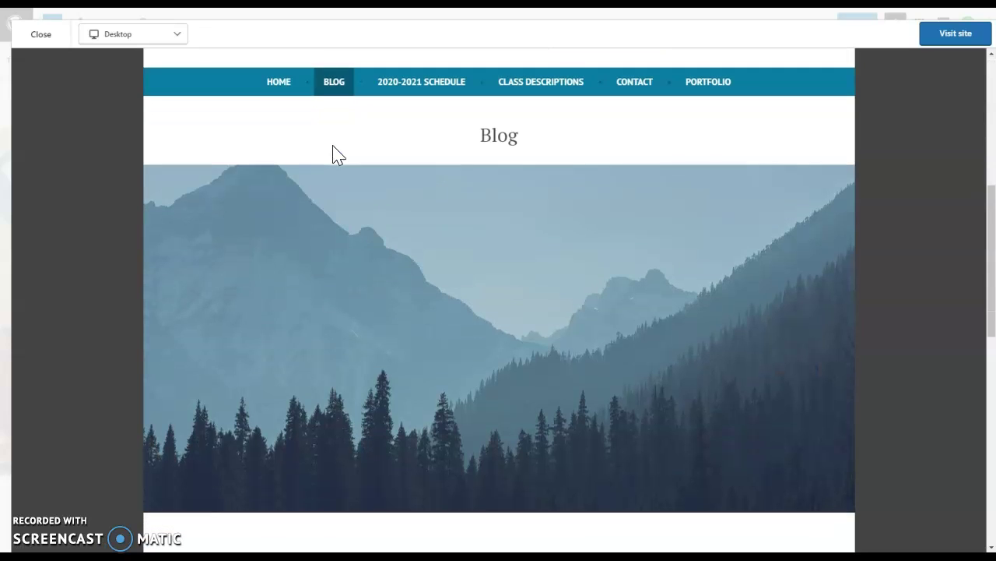
pyautogui.scroll(-4, 524, 367)
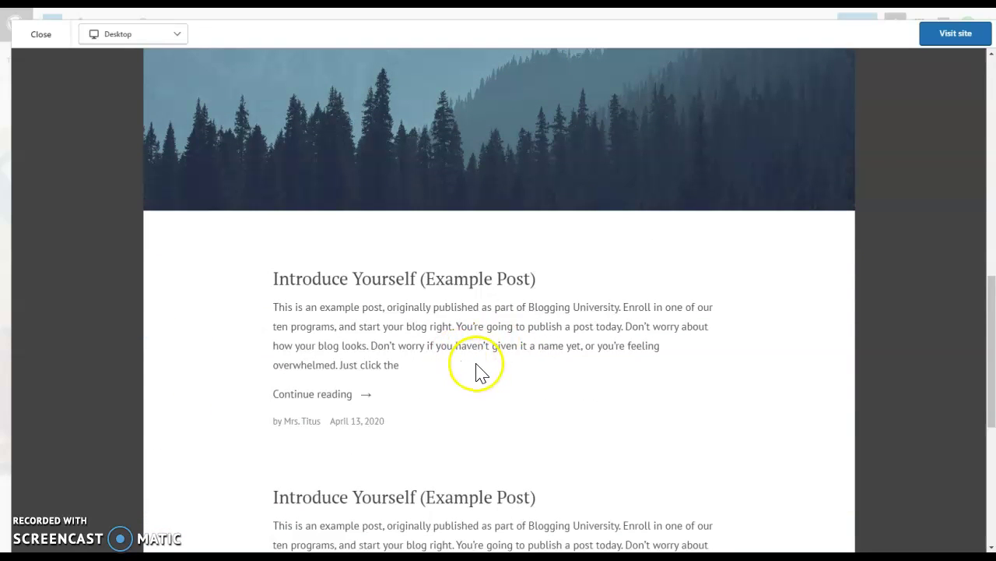
pyautogui.scroll(6, 478, 372)
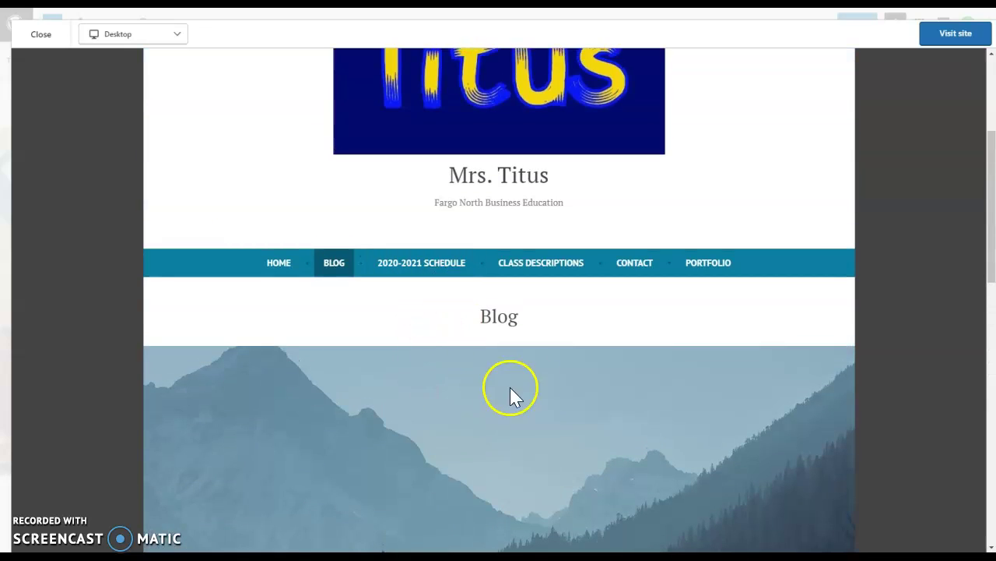
pyautogui.scroll(-2, 498, 327)
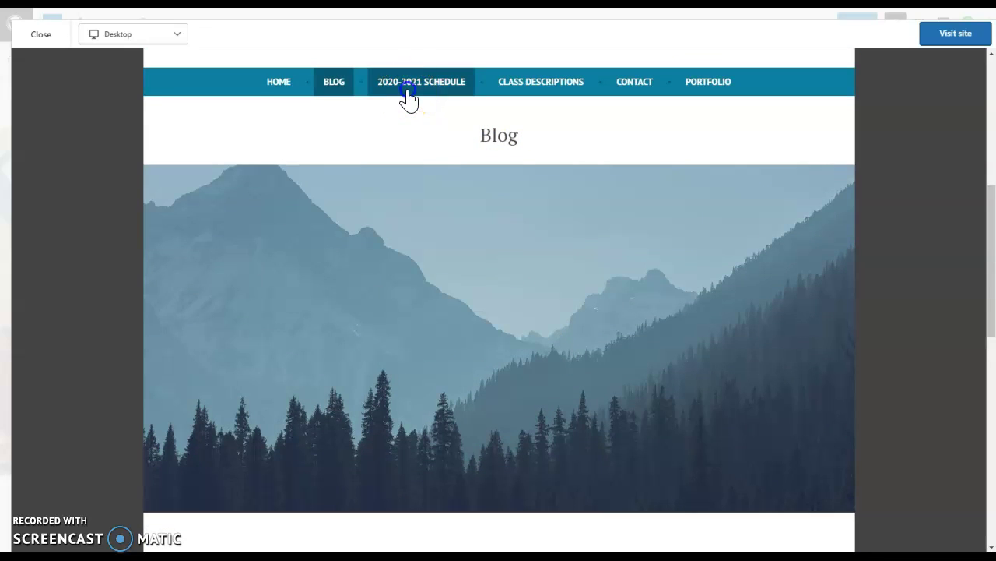
pyautogui.click(408, 97)
pyautogui.scroll(-3, 500, 351)
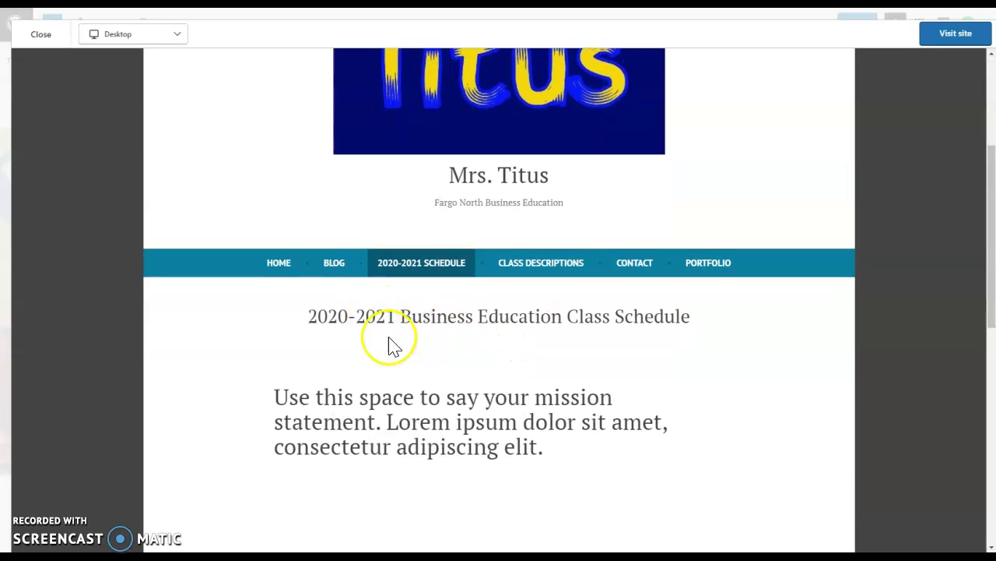
# Browse the Class Descriptions, Contact and Portfolio pages in the site preview
pyautogui.click(540, 265)
pyautogui.scroll(-2, 541, 278)
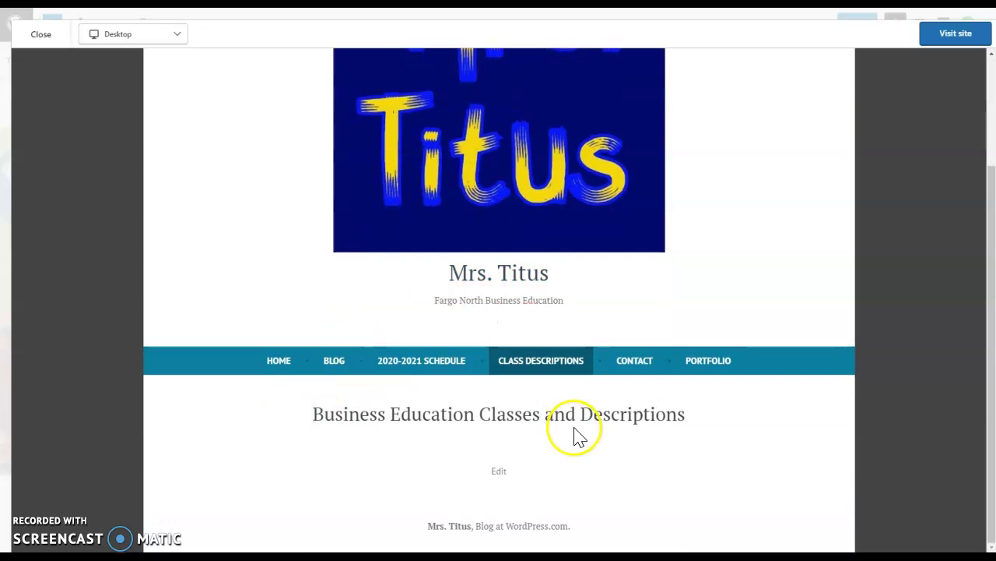
pyautogui.click(630, 368)
pyautogui.scroll(-3, 629, 367)
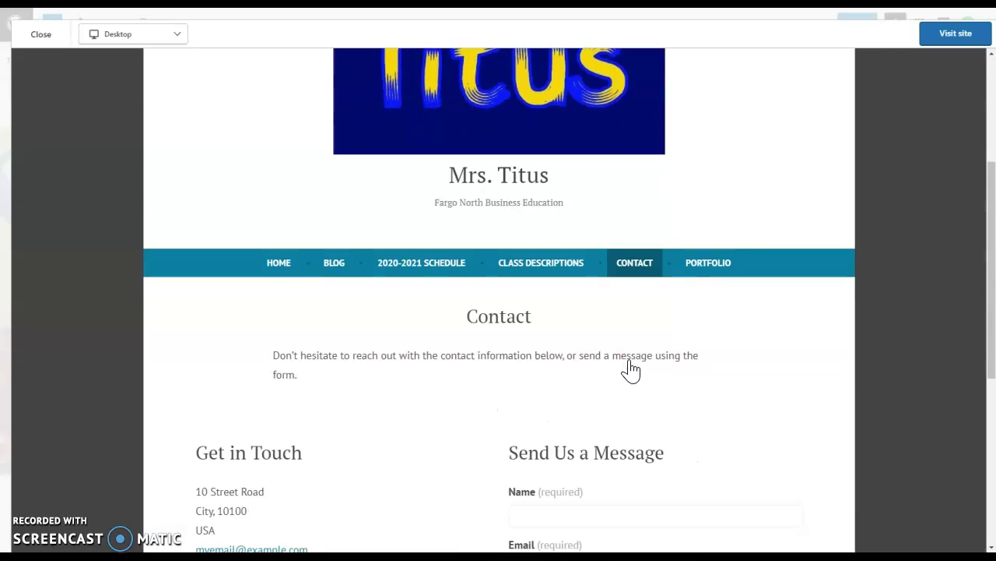
pyautogui.click(690, 270)
pyautogui.scroll(-2, 674, 350)
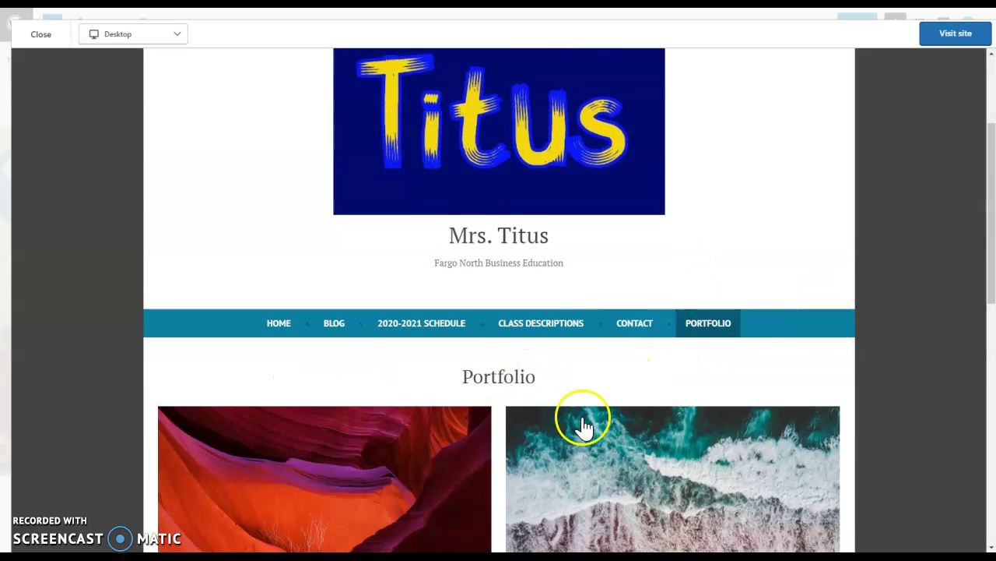
pyautogui.scroll(-2, 752, 351)
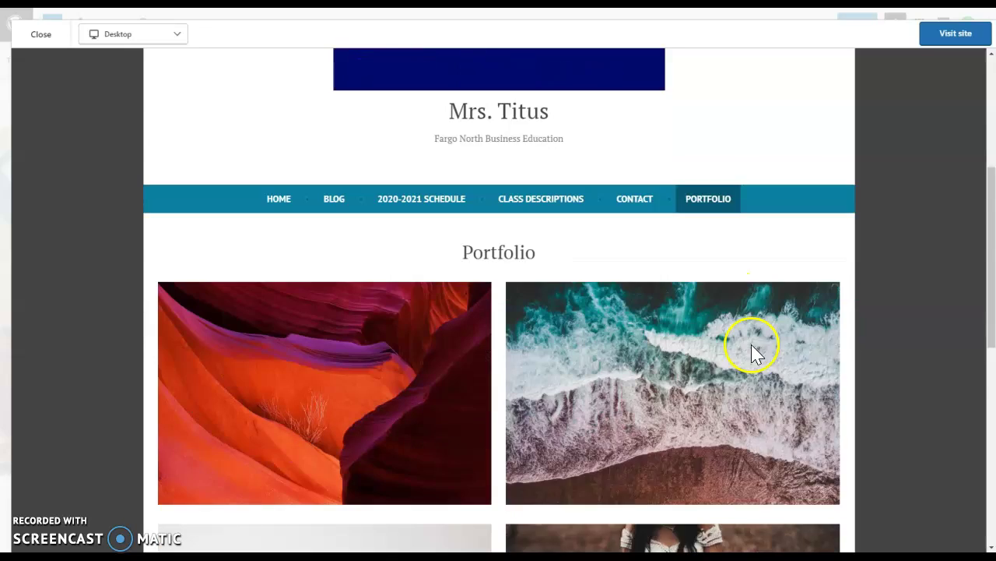
pyautogui.scroll(4, 752, 338)
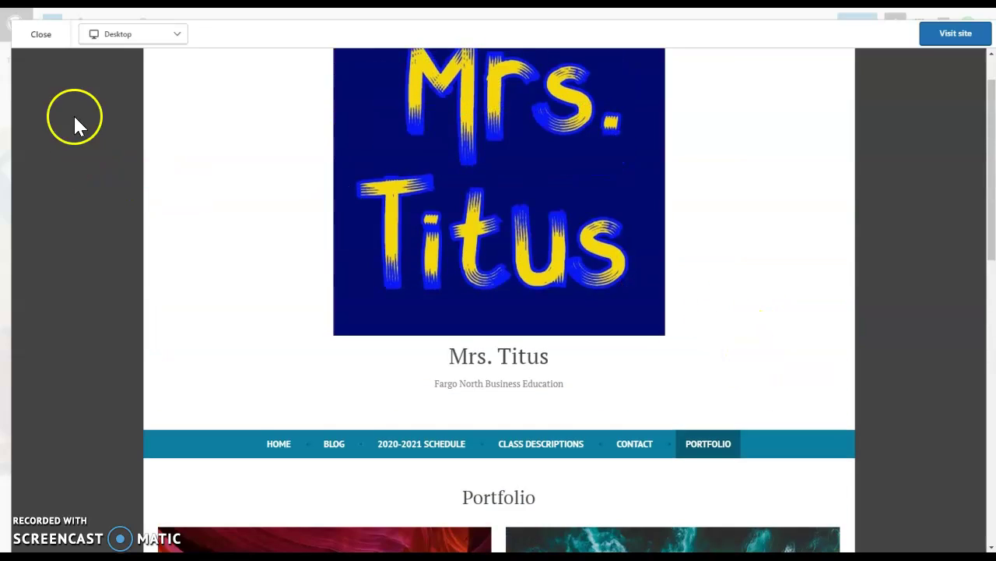
pyautogui.scroll(-1, 180, 115)
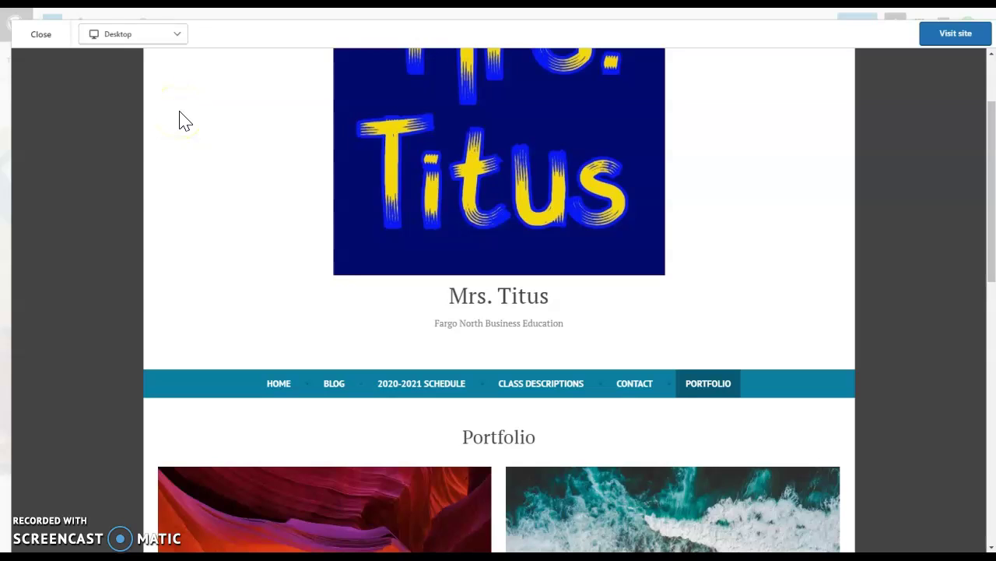
# Close the site preview and leave the home page editor for the dashboard's list of pages
pyautogui.click(41, 35)
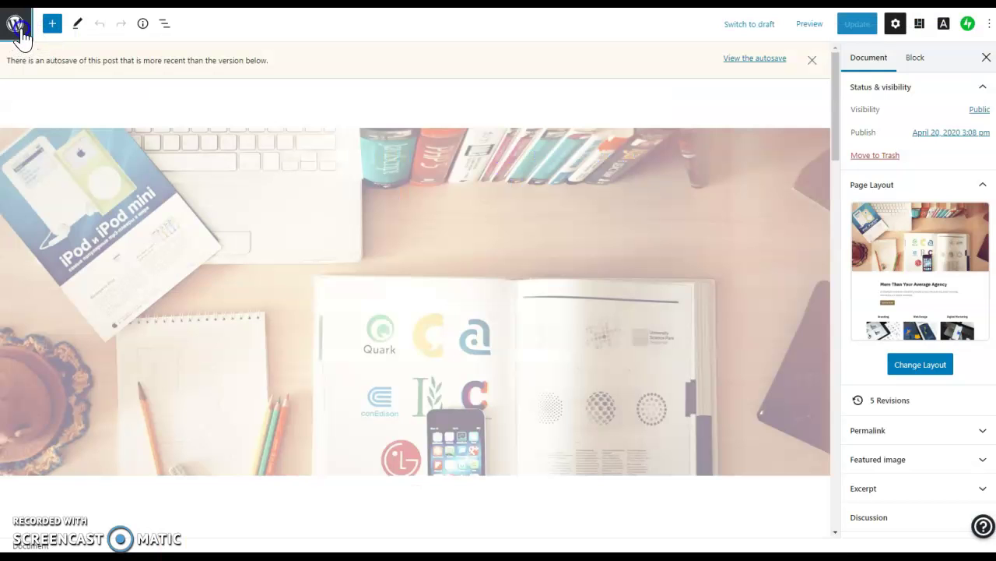
pyautogui.click(21, 31)
pyautogui.click(43, 22)
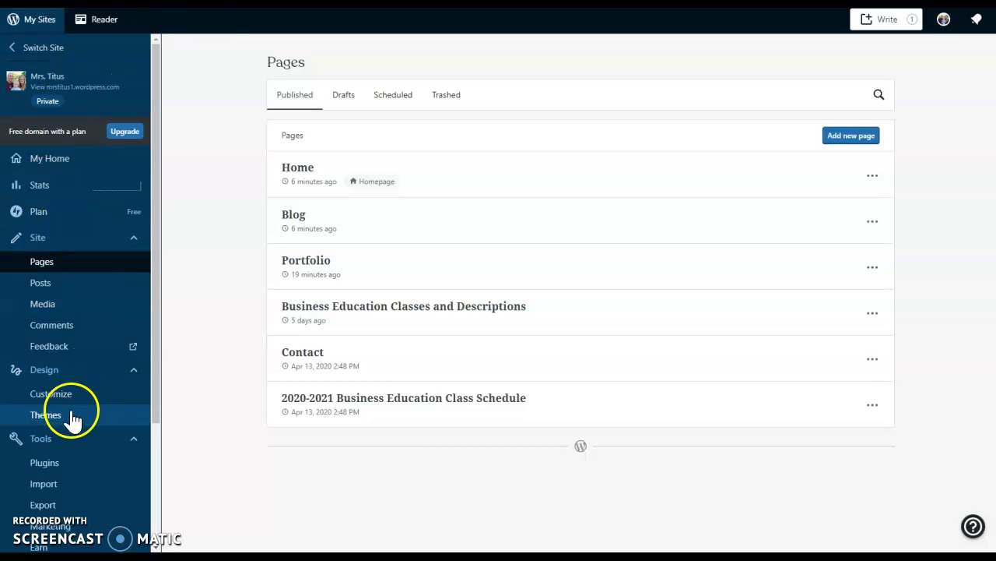
# Collapse the Site, Tools and Manage sections of the dashboard navigation and open the design themes
pyautogui.click(134, 243)
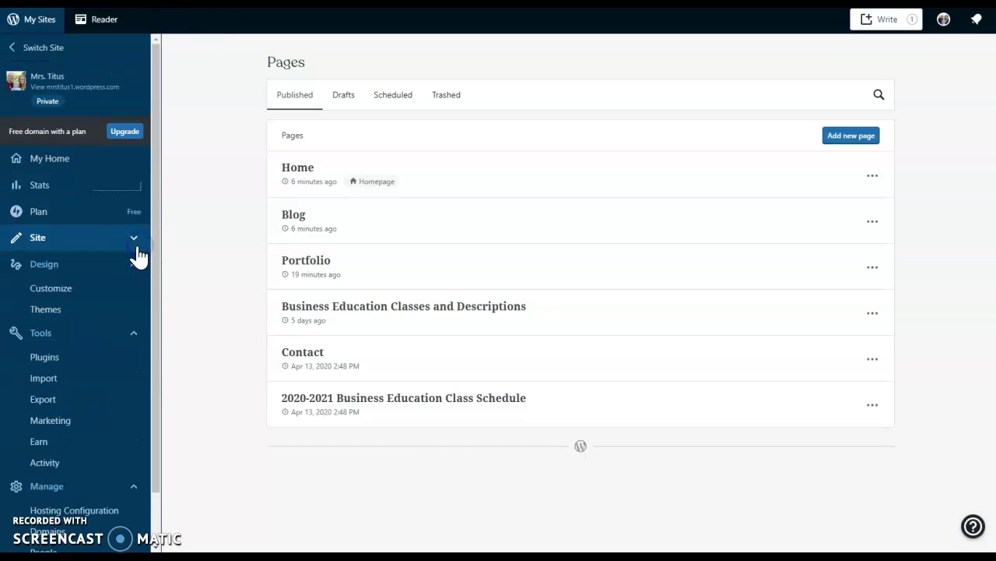
pyautogui.click(136, 337)
pyautogui.click(144, 360)
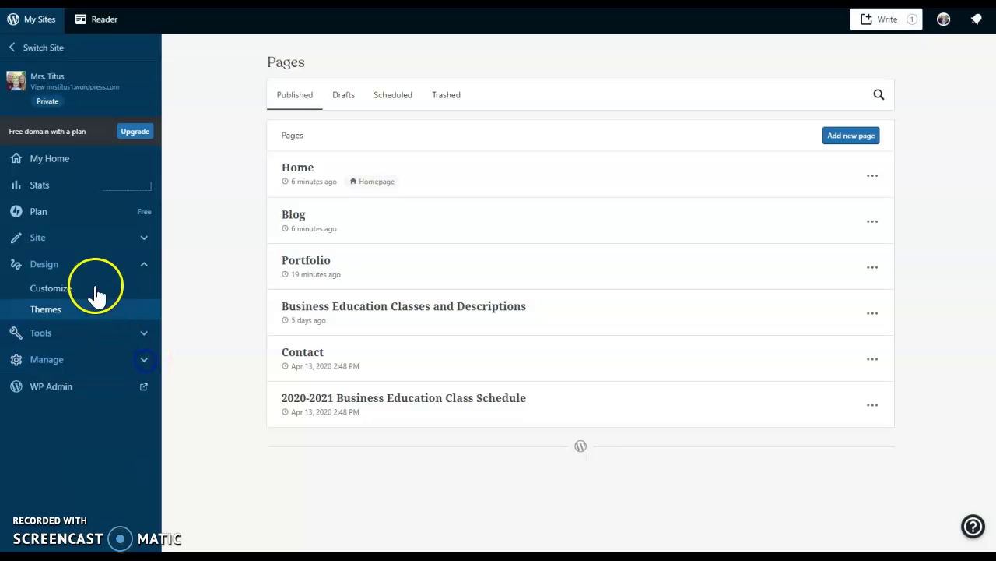
pyautogui.click(59, 311)
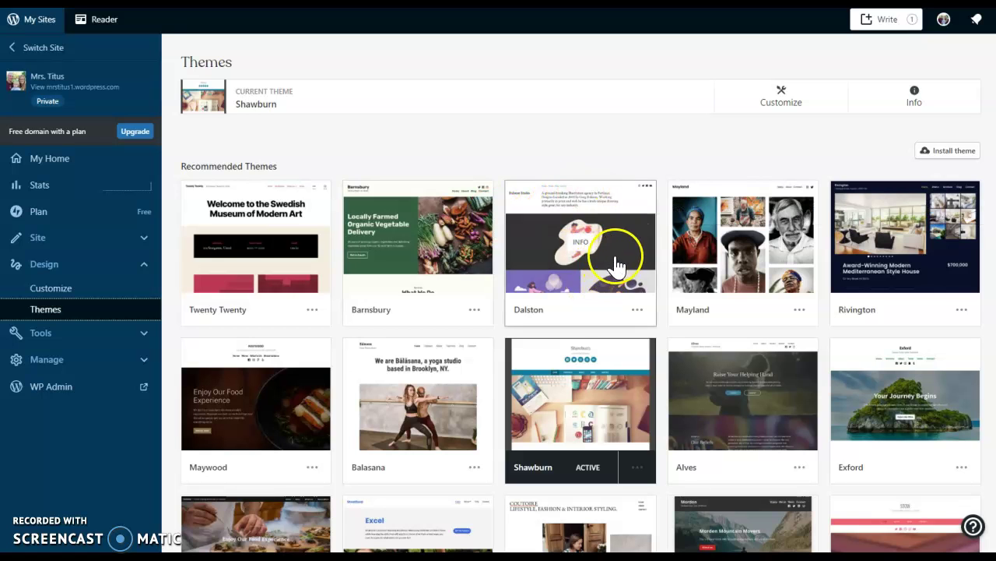
# Look through the recommended themes to compare their designs with the active Shawburn theme
pyautogui.scroll(-5, 658, 249)
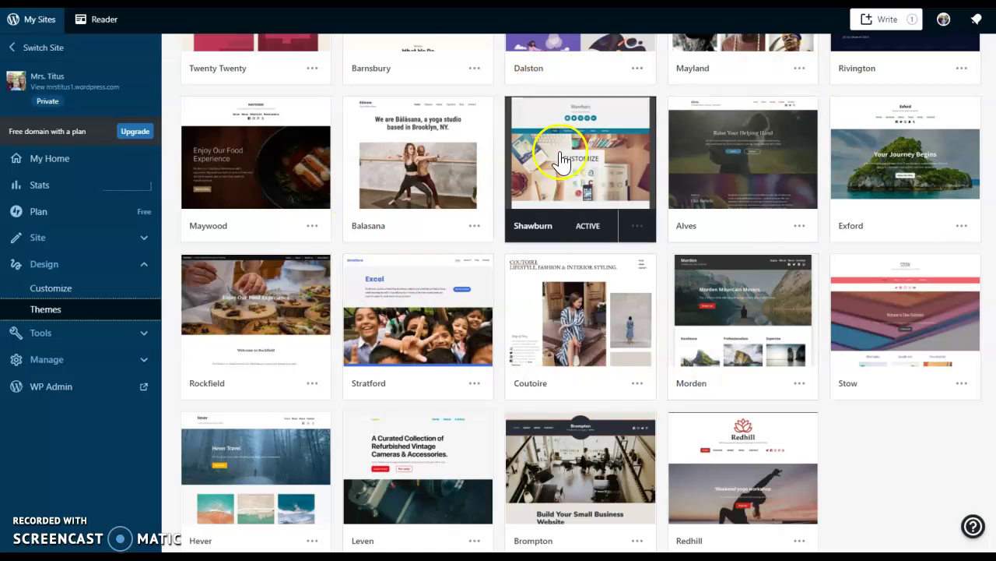
pyautogui.scroll(5, 852, 214)
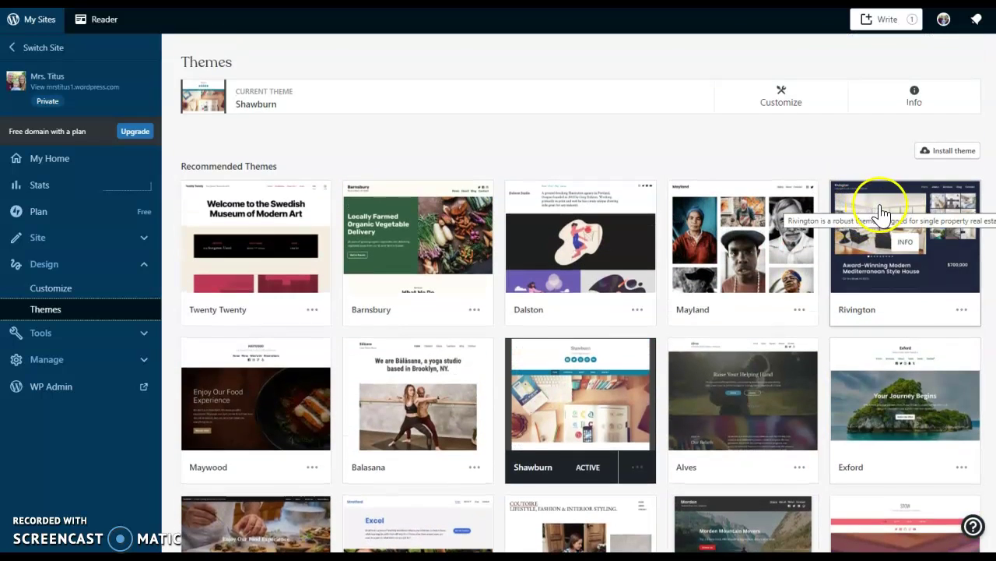
pyautogui.scroll(-3, 888, 233)
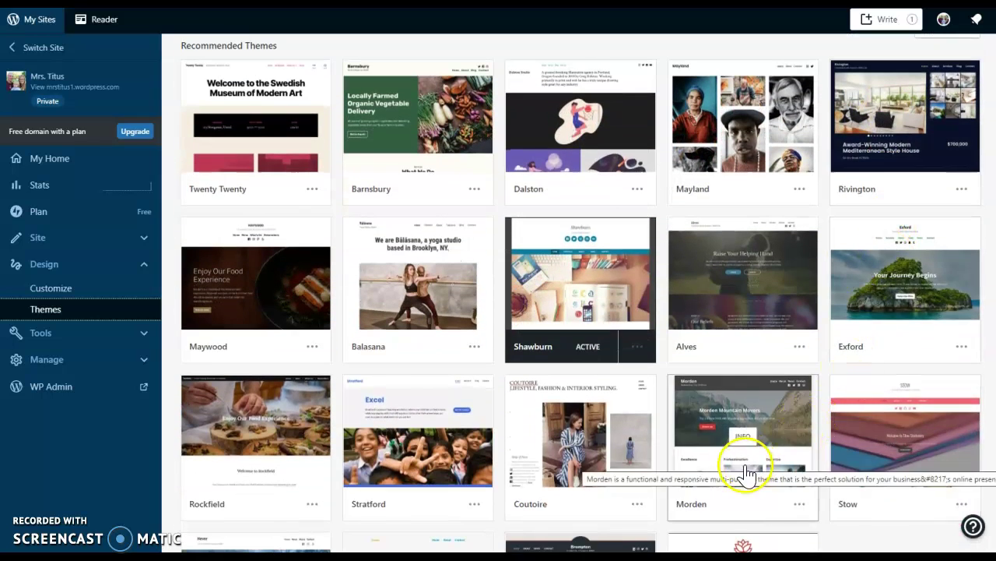
pyautogui.scroll(-4, 750, 472)
pyautogui.scroll(3, 770, 389)
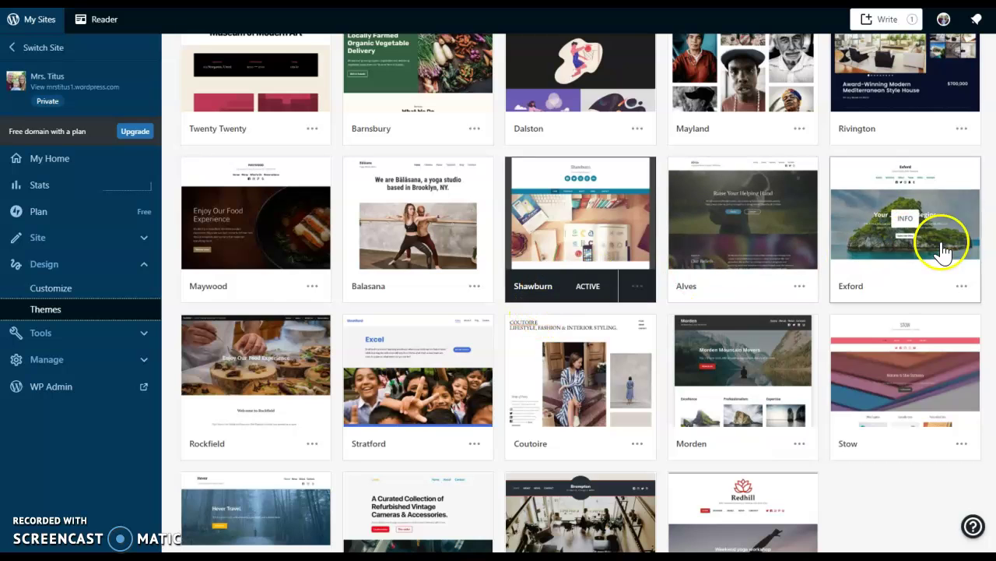
pyautogui.scroll(3, 923, 408)
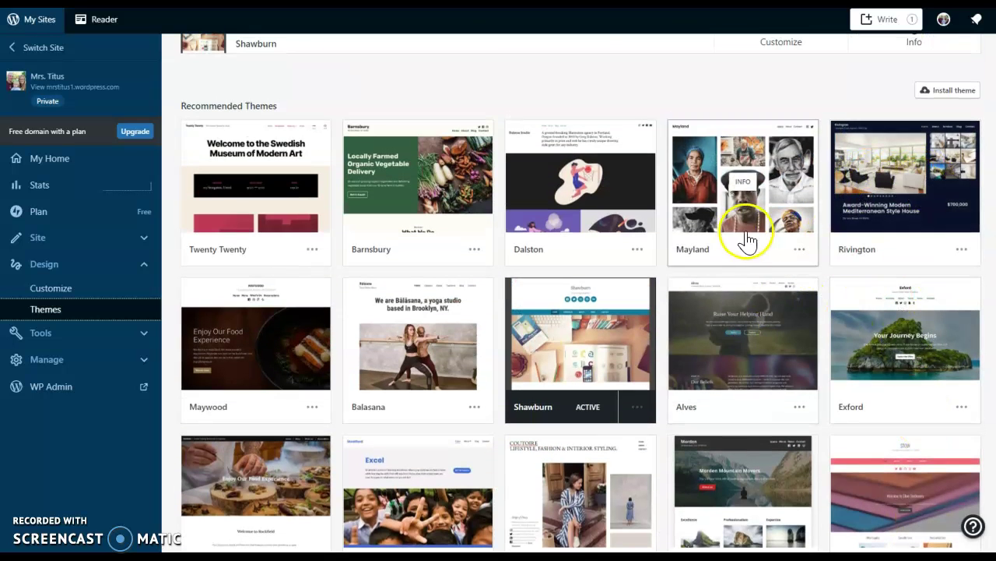
pyautogui.scroll(-1, 913, 352)
pyautogui.scroll(-5, 913, 352)
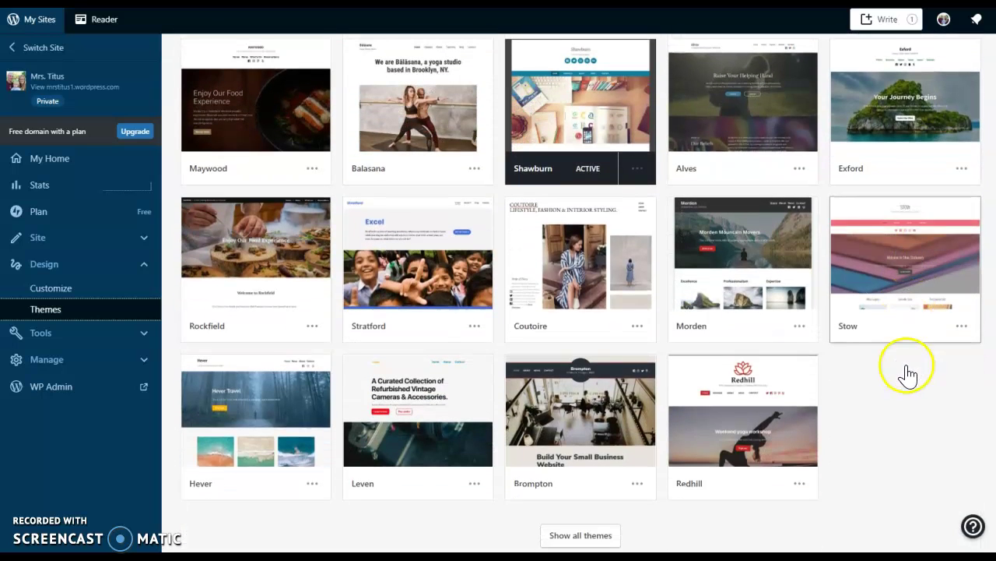
# Activate the Hever theme and accept its automatic change of the homepage layout
pyautogui.click(312, 484)
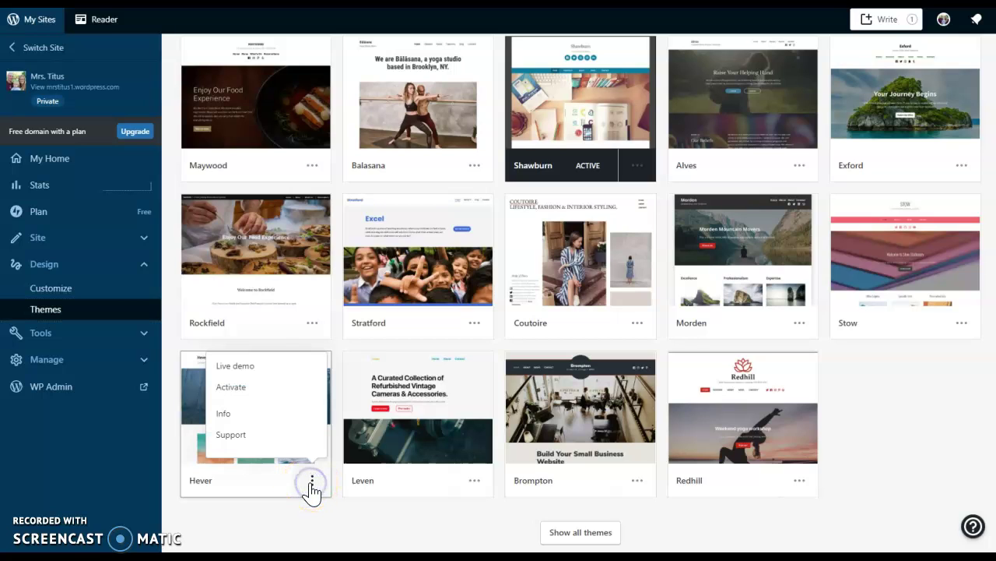
pyautogui.click(256, 389)
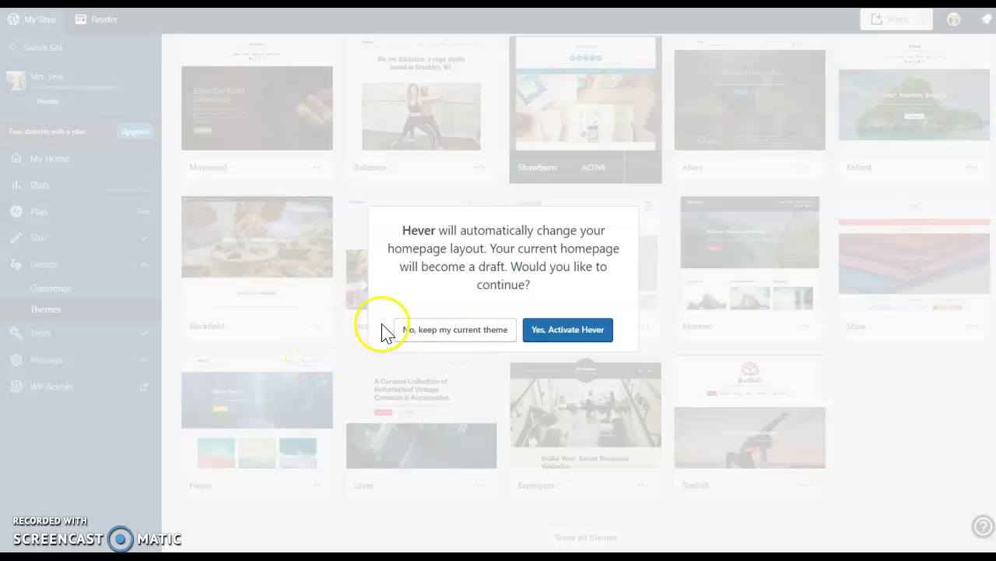
pyautogui.click(580, 333)
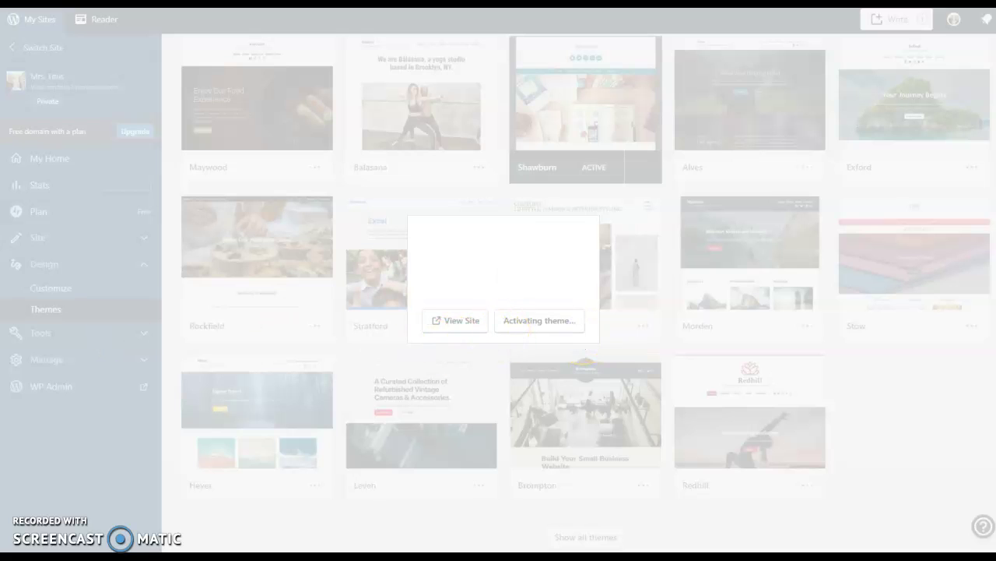
# View the live site and examine the home page's header, navigation, cover block and image columns in the Hever theme
pyautogui.click(467, 321)
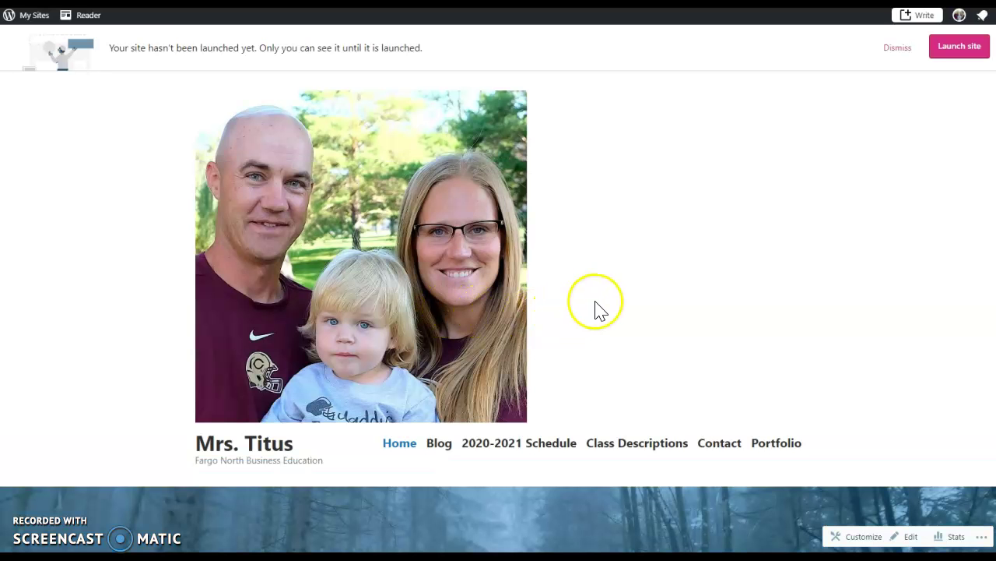
pyautogui.scroll(-2, 596, 309)
pyautogui.scroll(-3, 595, 303)
pyautogui.hotkey('ctrl', '+')
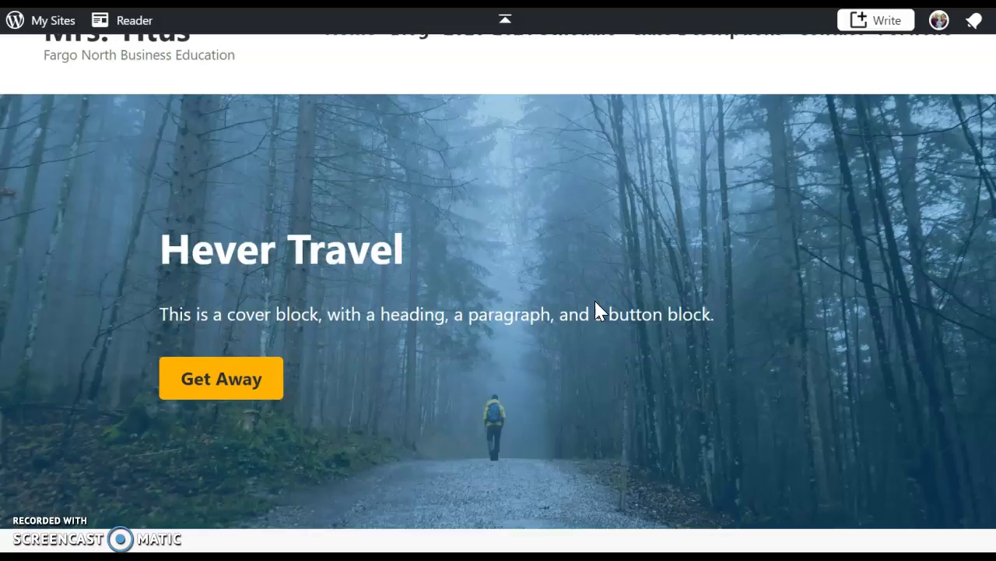
pyautogui.hotkey('ctrl', '-')
pyautogui.scroll(1, 385, 128)
pyautogui.scroll(-6, 423, 143)
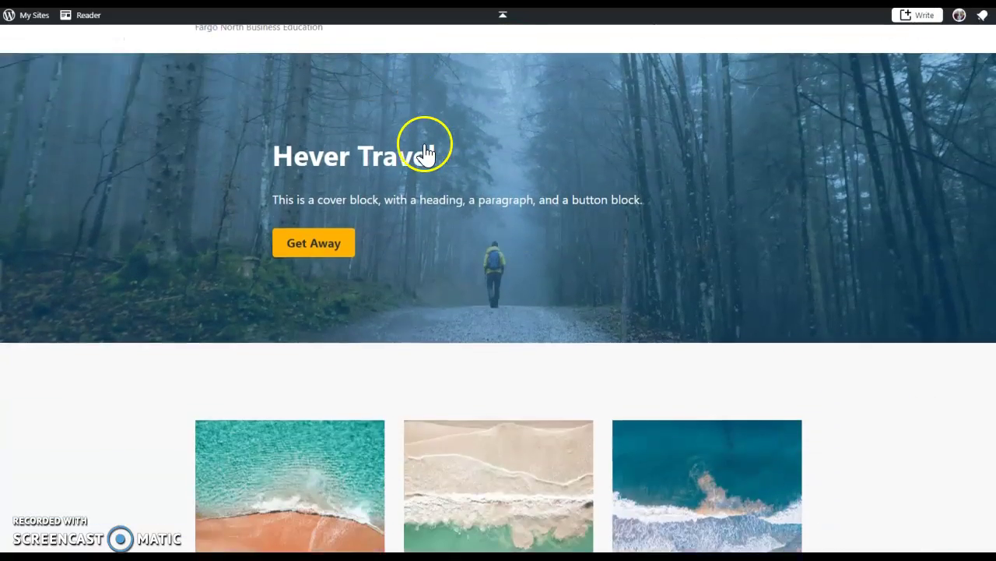
pyautogui.scroll(-2, 735, 204)
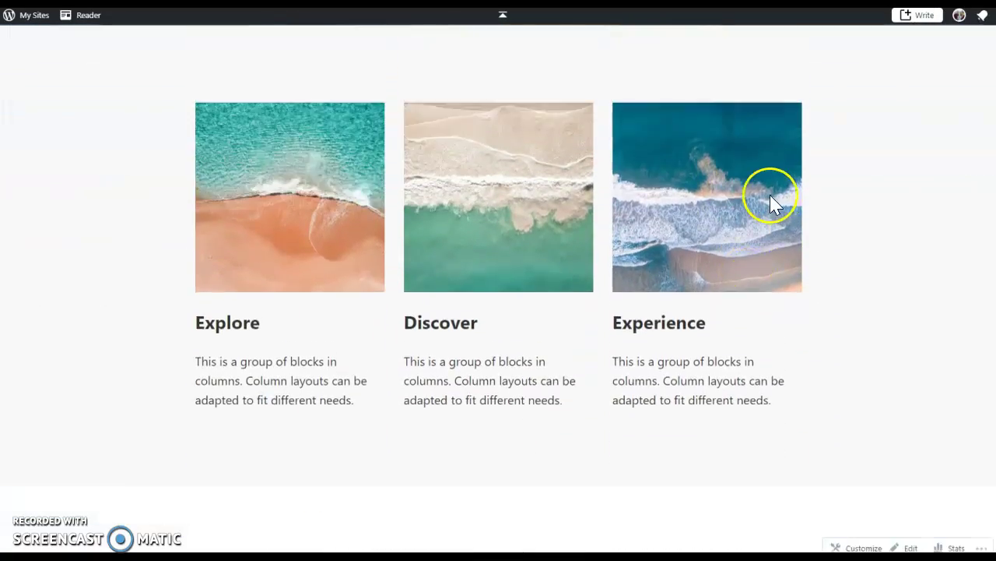
pyautogui.scroll(6, 776, 204)
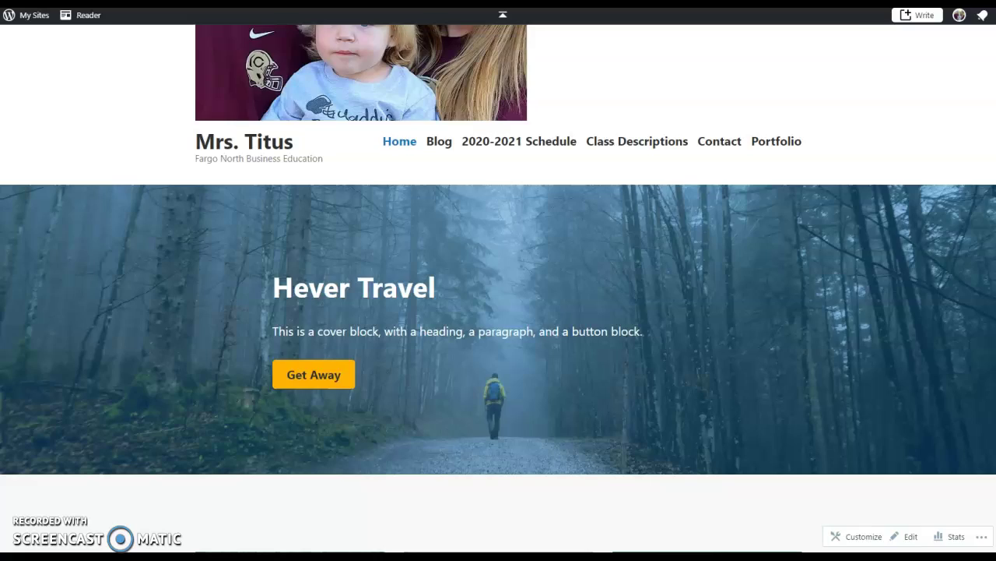
# Switch to the Blog Site Part 2 assignment in Google Docs and review its list of requirements
pyautogui.hotkey('ctrl', 'Tab')
pyautogui.scroll(-2, 483, 200)
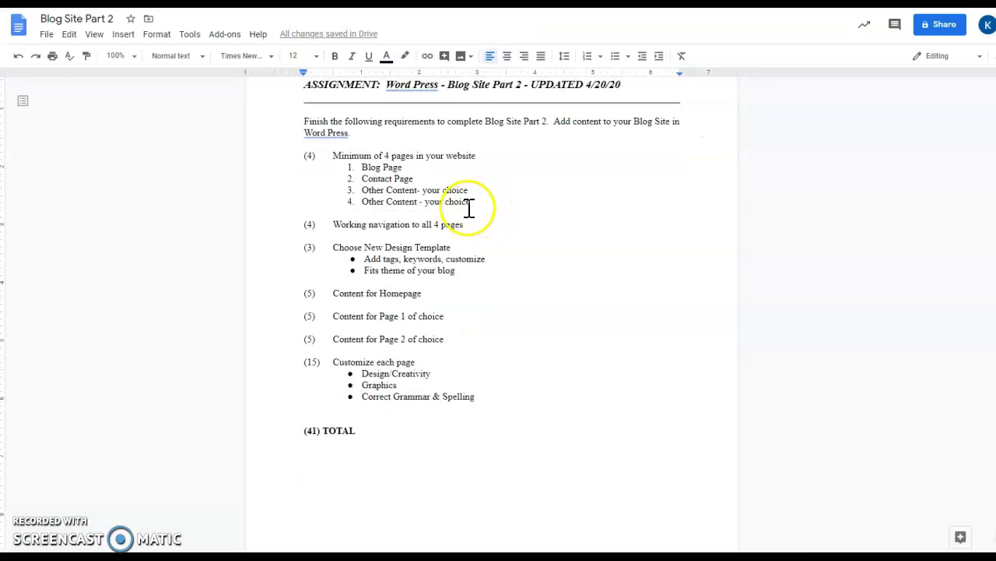